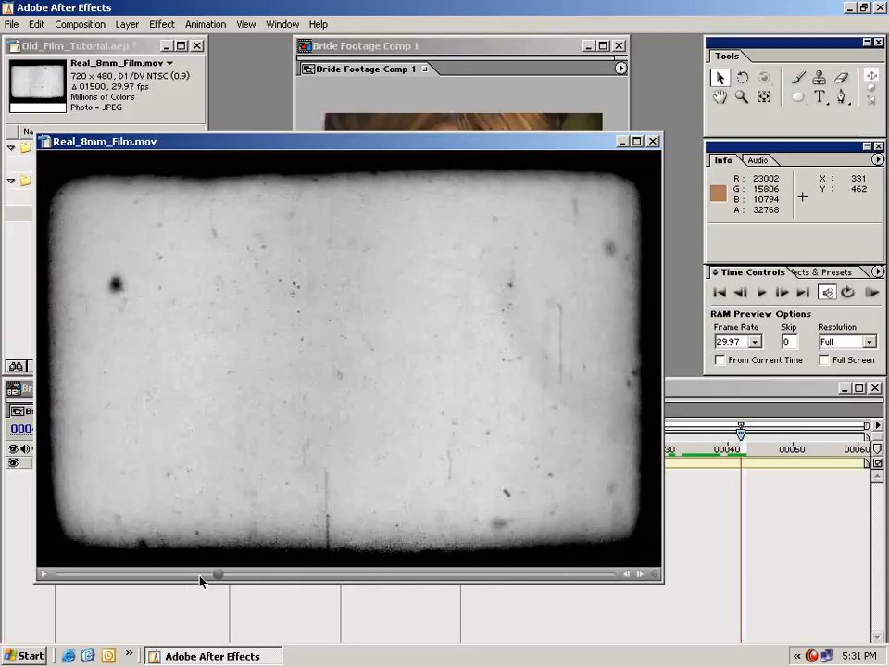
- Close the footage preview and add Real_8mm_Film.mov to the Bride Footage Comp 1 timeline above the Bride Footage.mov layer
{"action": "left_click", "coordinate": [653, 142]}
{"action": "left_click", "coordinate": [119, 298]}
{"action": "left_click_drag", "start_coordinate": [43, 216], "coordinate": [540, 453]}
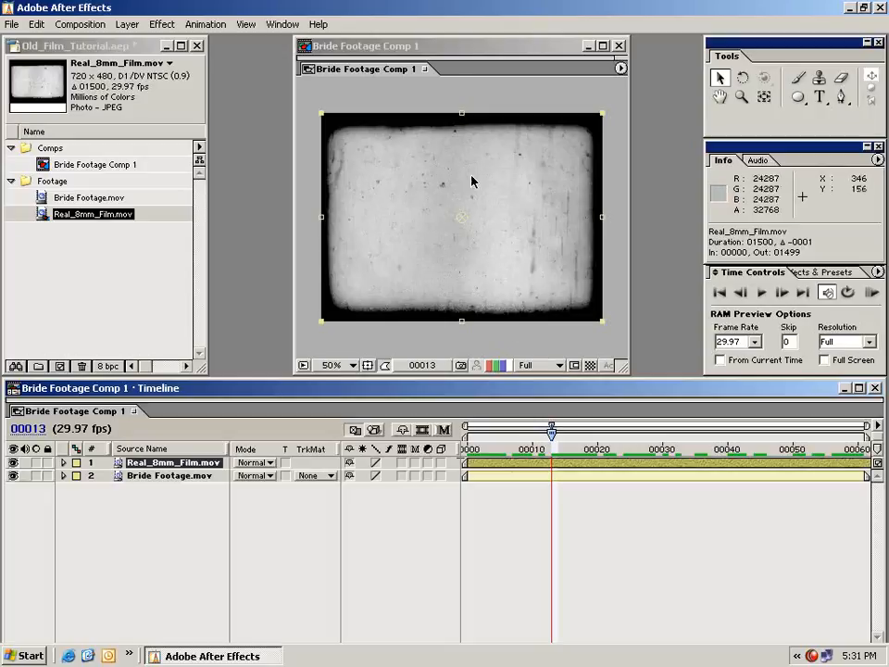
- Set the Real_8mm_Film.mov layer's blending mode to Multiply and scrub through the composition to check the film texture over the bride footage
{"action": "left_click", "coordinate": [140, 476]}
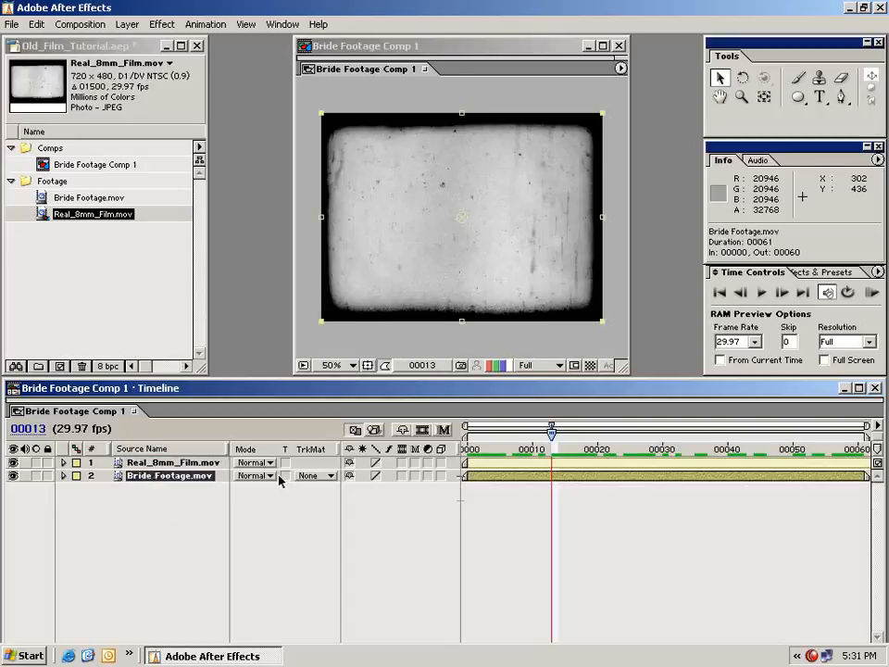
{"action": "left_click", "coordinate": [136, 463]}
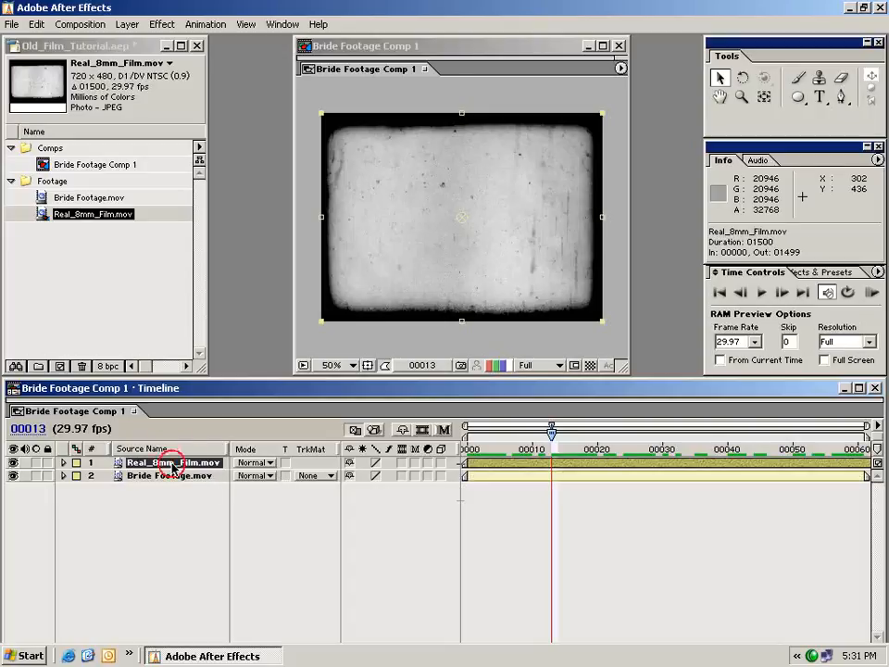
{"action": "left_click", "coordinate": [254, 462]}
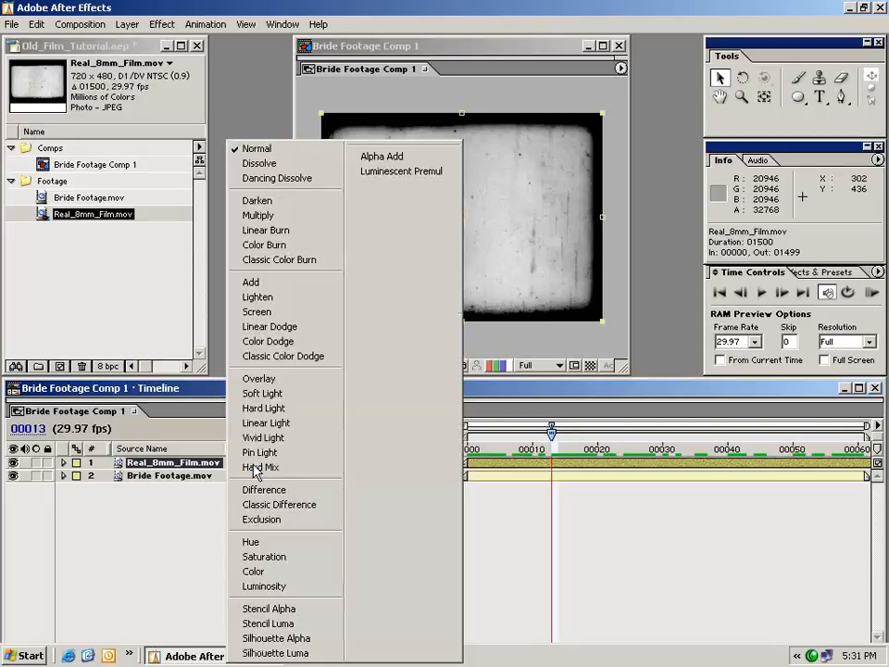
{"action": "left_click", "coordinate": [142, 503]}
{"action": "left_click", "coordinate": [253, 475]}
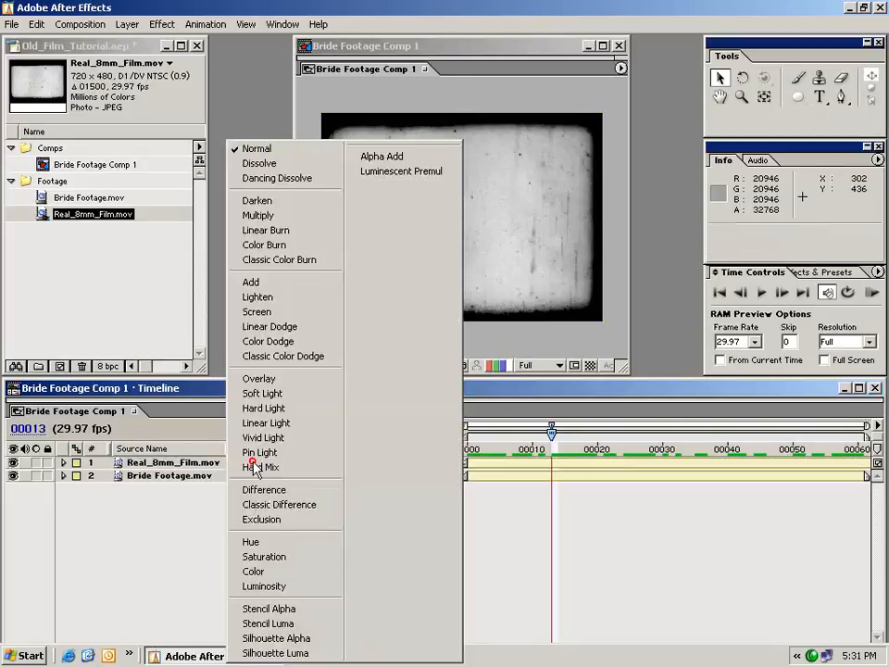
{"action": "left_click", "coordinate": [263, 216]}
{"action": "left_click_drag", "start_coordinate": [557, 449], "coordinate": [689, 439]}
{"action": "left_click", "coordinate": [596, 467]}
{"action": "left_click_drag", "start_coordinate": [596, 467], "coordinate": [526, 454]}
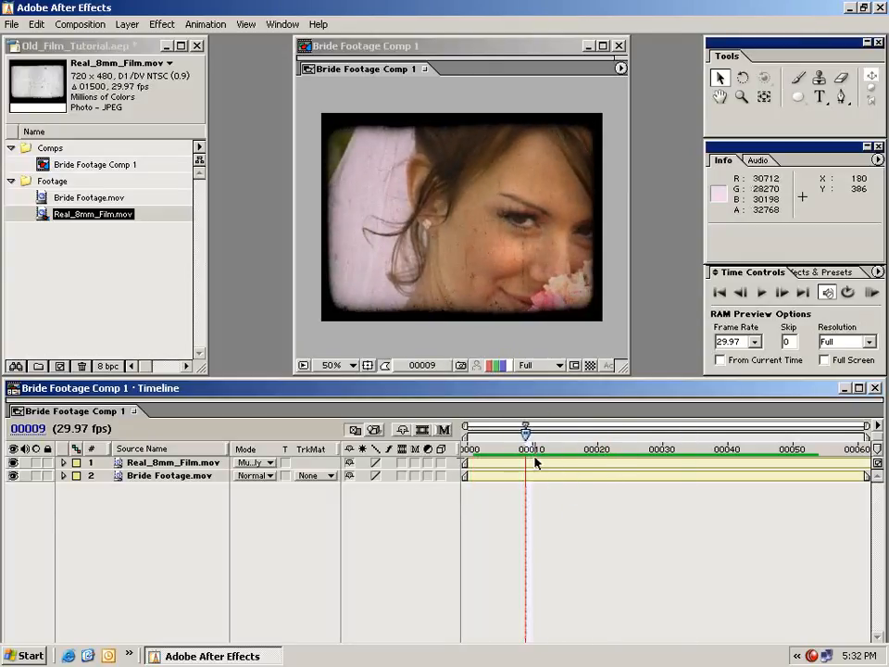
{"action": "left_click", "coordinate": [608, 531]}
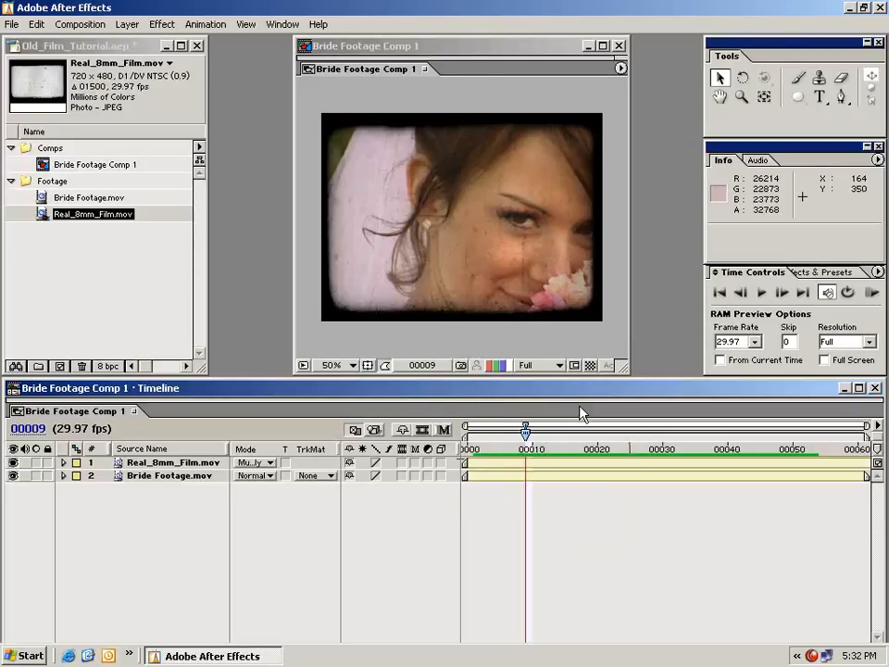
- Add an adjustment layer above the other layers and shift it so it starts at frame 0
{"action": "left_click", "coordinate": [127, 25]}
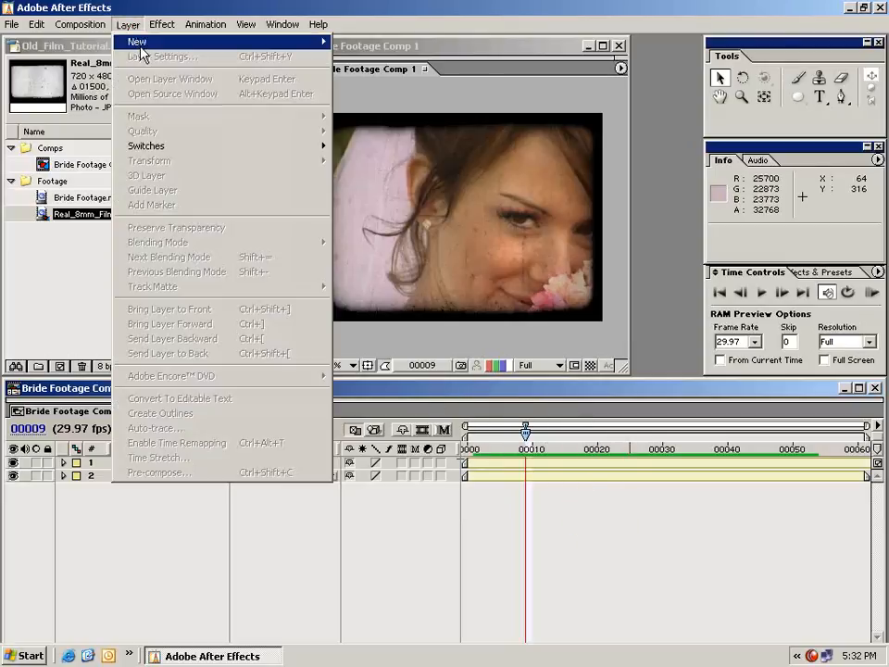
{"action": "left_click", "coordinate": [168, 44]}
{"action": "left_click", "coordinate": [387, 116]}
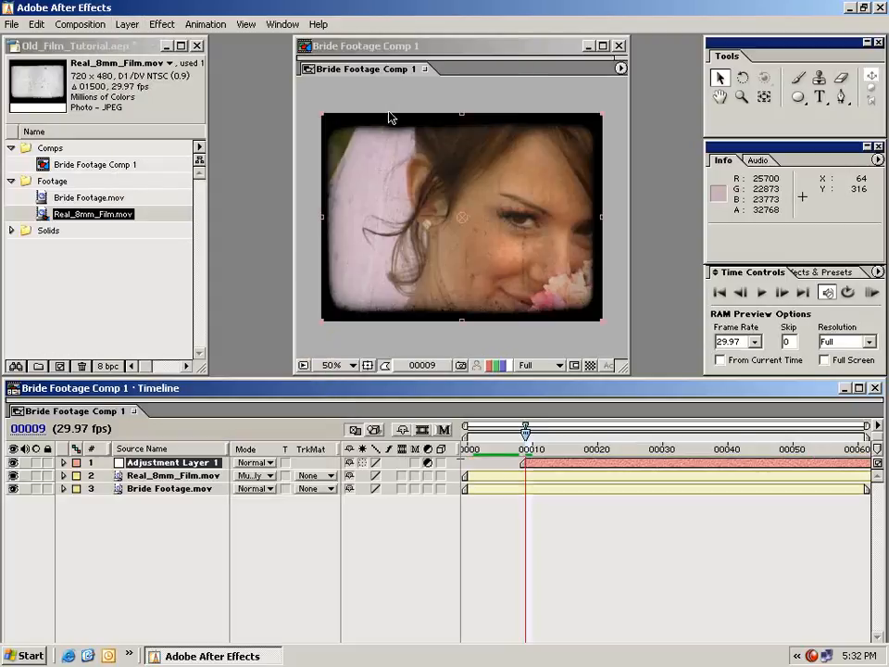
{"action": "mouse_move", "coordinate": [540, 466]}
{"action": "left_mouse_down"}
{"action": "mouse_move", "coordinate": [482, 466]}
{"action": "mouse_move", "coordinate": [527, 459]}
{"action": "left_mouse_up"}
{"action": "left_click", "coordinate": [472, 452]}
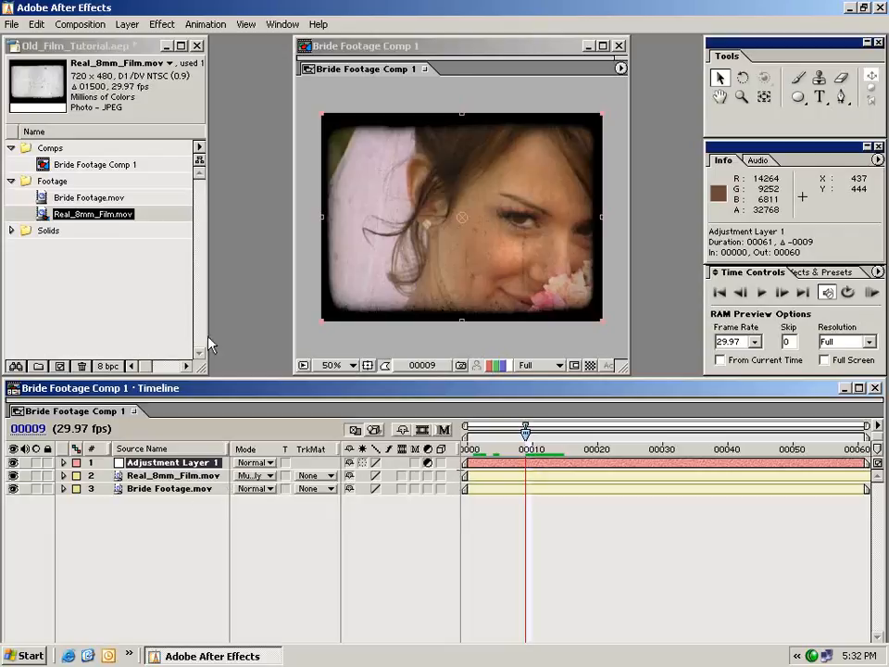
- Apply the Hue/Saturation effect to Adjustment Layer 1 and enable Colorize
{"action": "left_click", "coordinate": [161, 25]}
{"action": "mouse_move", "coordinate": [183, 112]}
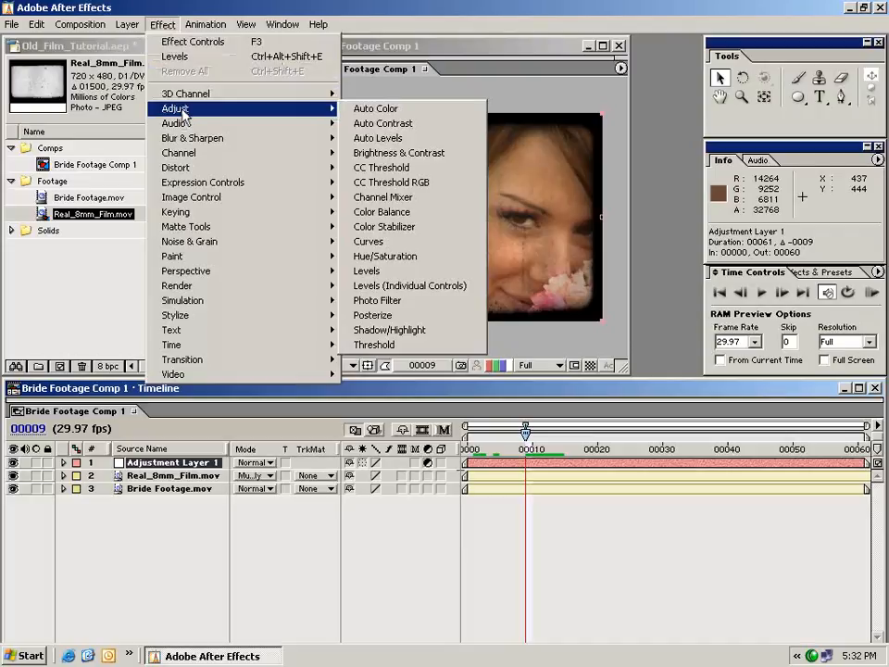
{"action": "left_click", "coordinate": [403, 257]}
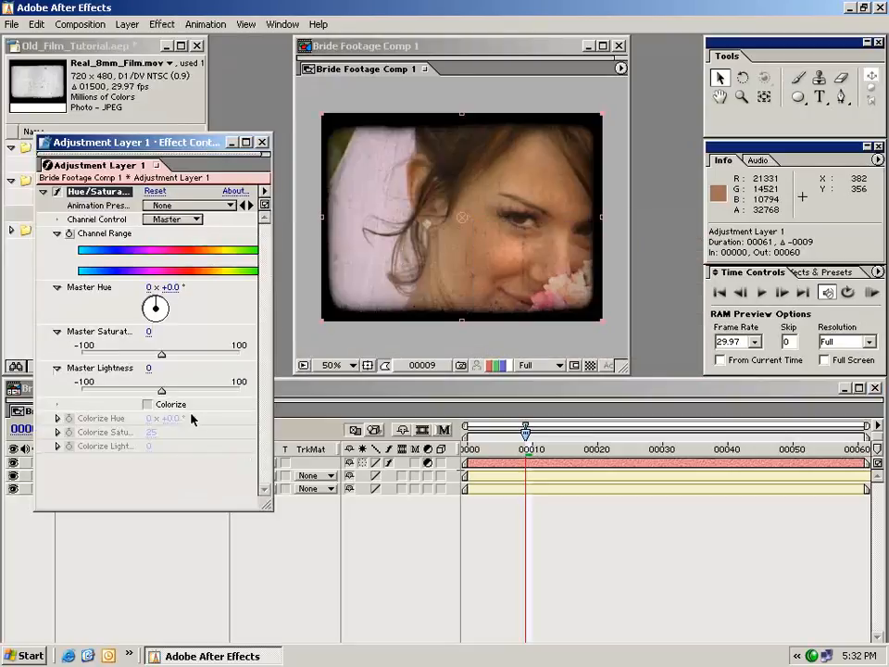
{"action": "left_click", "coordinate": [149, 405]}
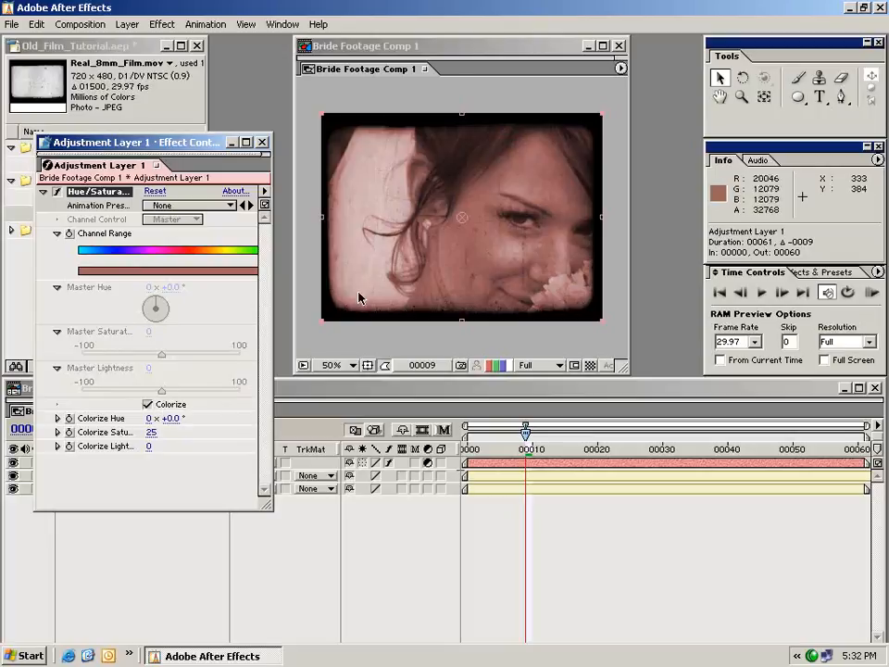
- Set the Colorize Hue to 25° and scrub the composition to frame 43 to check the tint
{"action": "left_click", "coordinate": [172, 419]}
{"action": "type", "text": "25"}
{"action": "key", "text": "Return"}
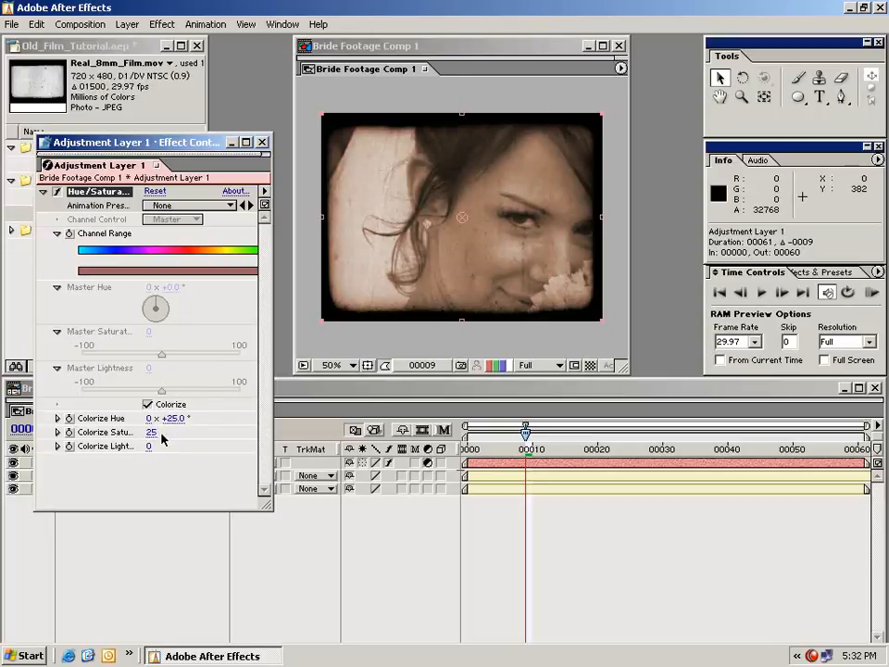
{"action": "left_click", "coordinate": [603, 516]}
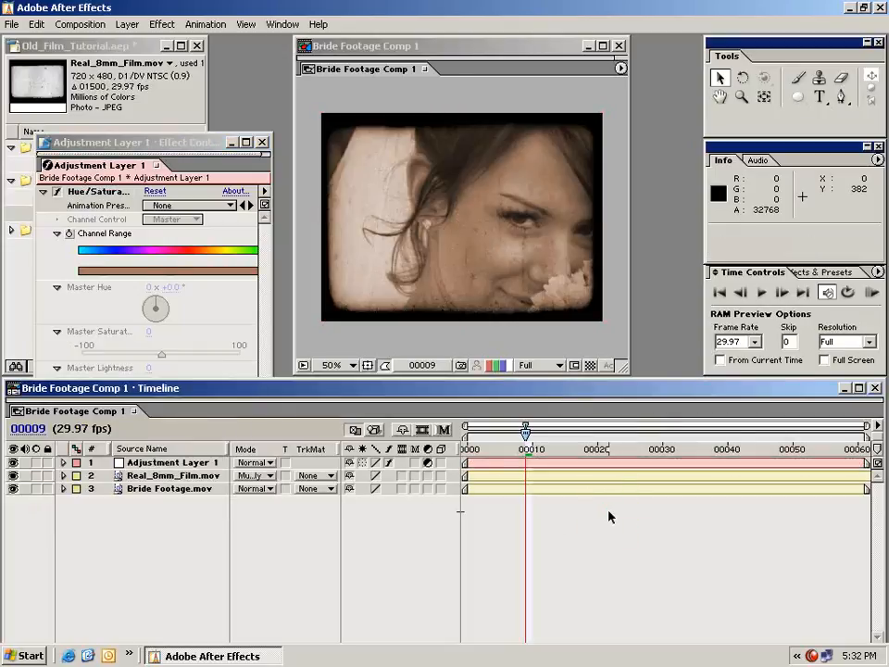
{"action": "left_click", "coordinate": [554, 462]}
{"action": "left_click", "coordinate": [559, 500]}
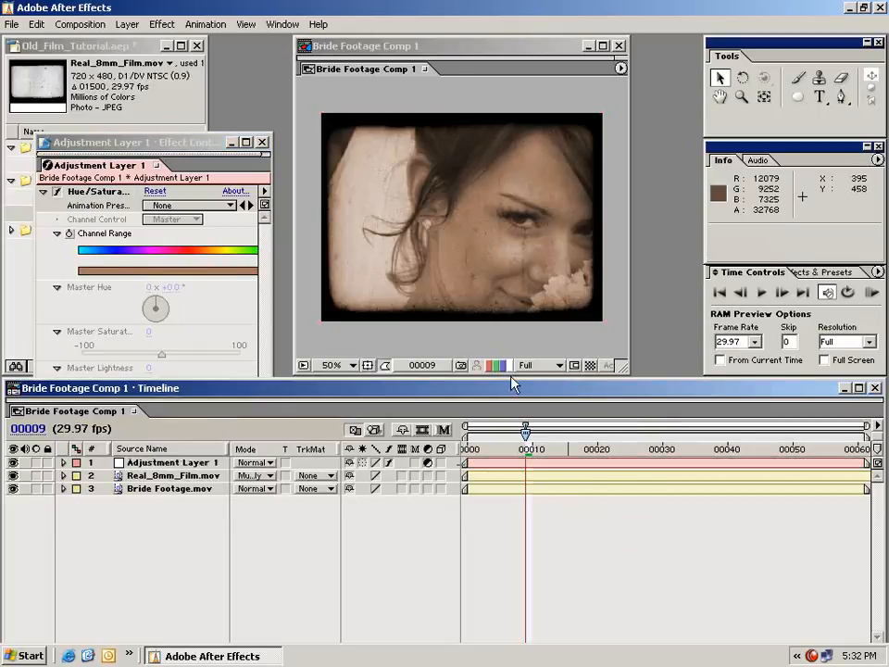
{"action": "left_click_drag", "start_coordinate": [537, 448], "coordinate": [731, 446]}
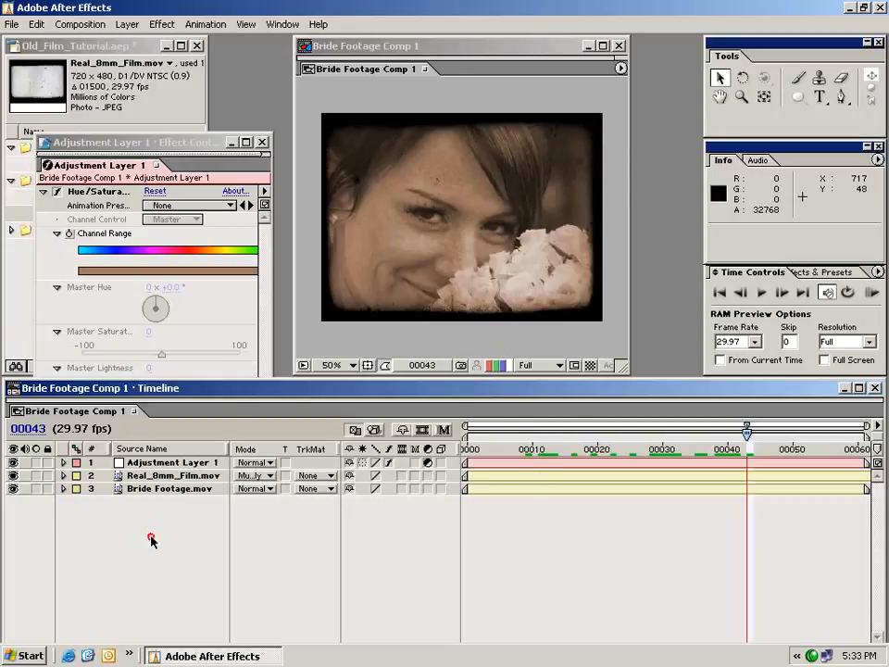
- Duplicate the Bride Footage.mov layer and add a full-frame elliptical mask to the upper copy
{"action": "left_click", "coordinate": [148, 488]}
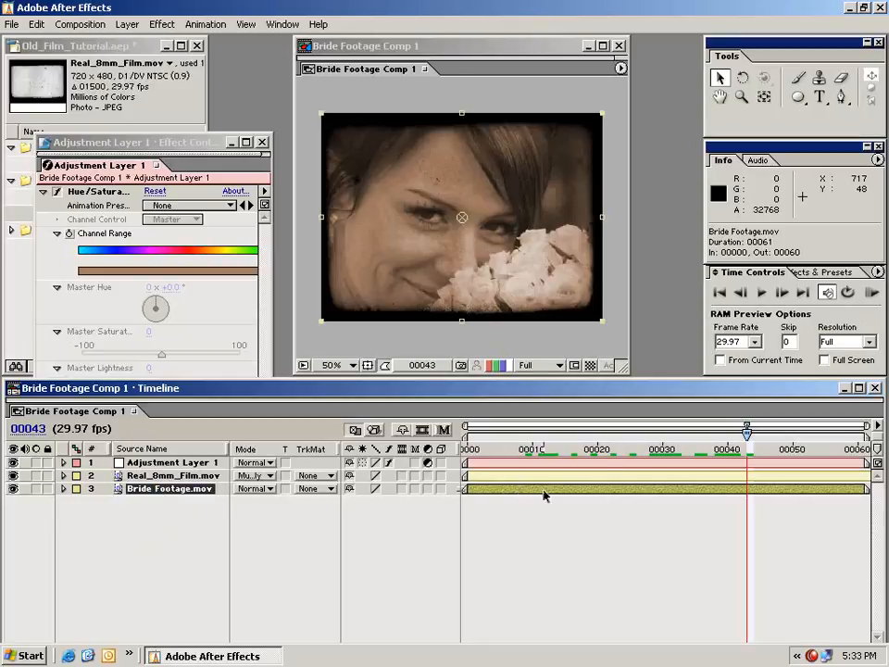
{"action": "left_click", "coordinate": [36, 25]}
{"action": "left_click", "coordinate": [44, 175]}
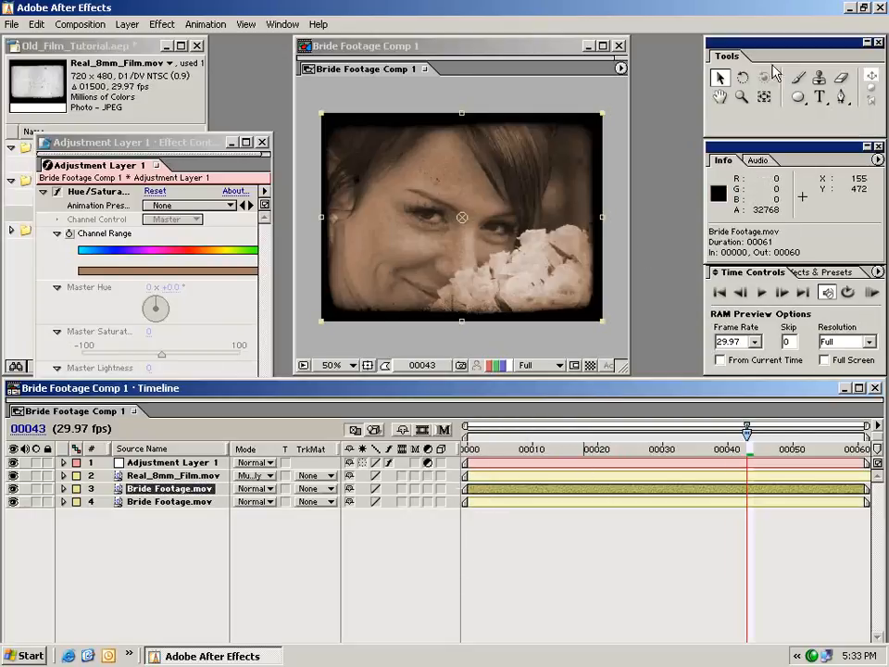
{"action": "left_click_drag", "start_coordinate": [795, 95], "coordinate": [778, 127]}
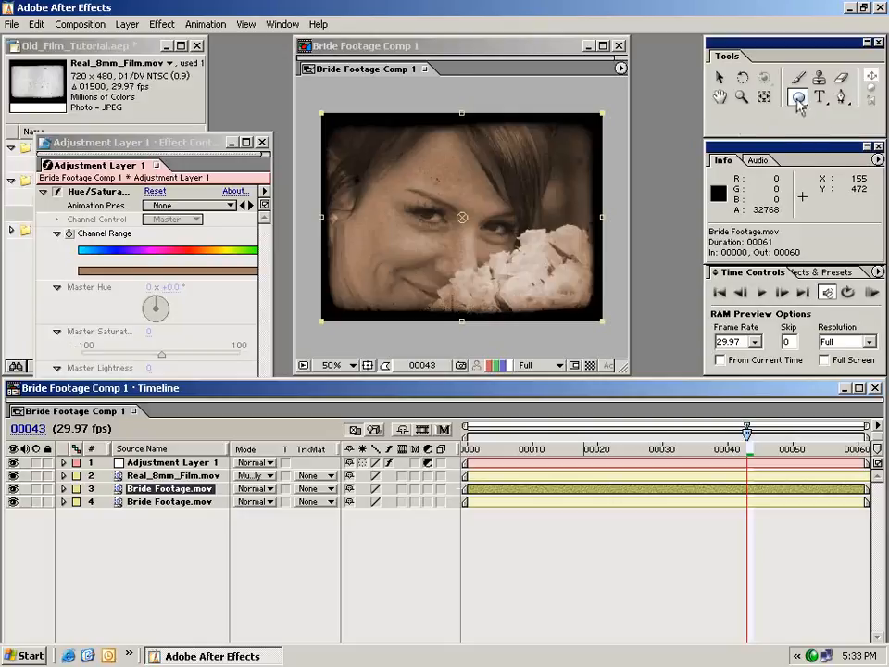
{"action": "double_click", "coordinate": [797, 98]}
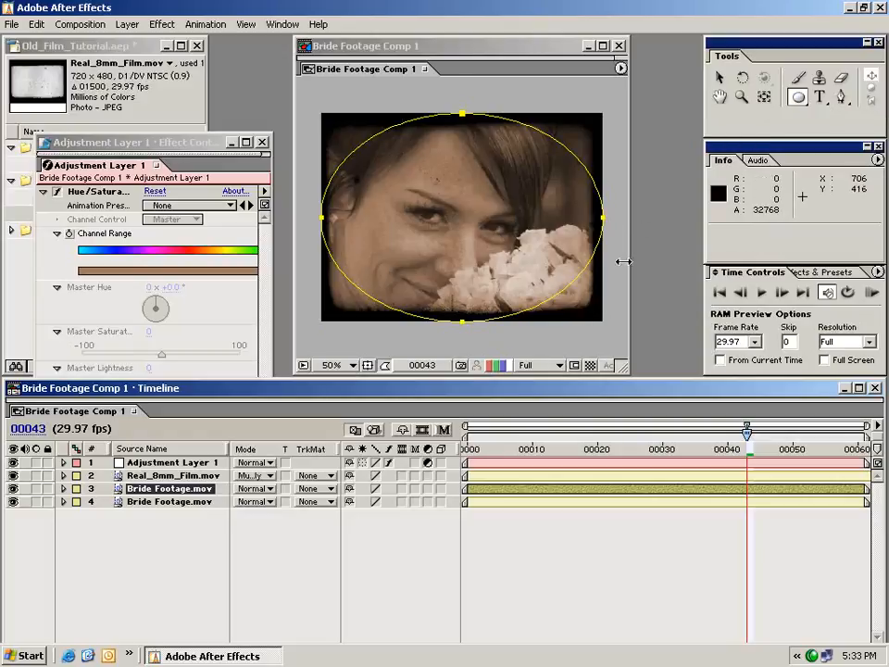
{"action": "left_click", "coordinate": [568, 524]}
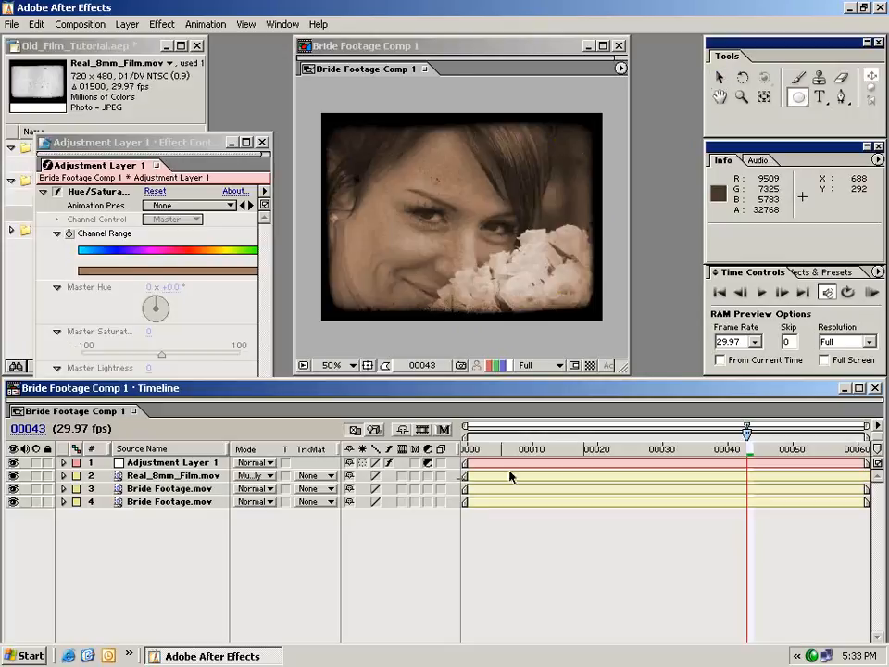
- Apply Fast Blur to the masked Bride Footage.mov copy with Blurriness 25 and Repeat Edge Pixels enabled
{"action": "left_click", "coordinate": [166, 488]}
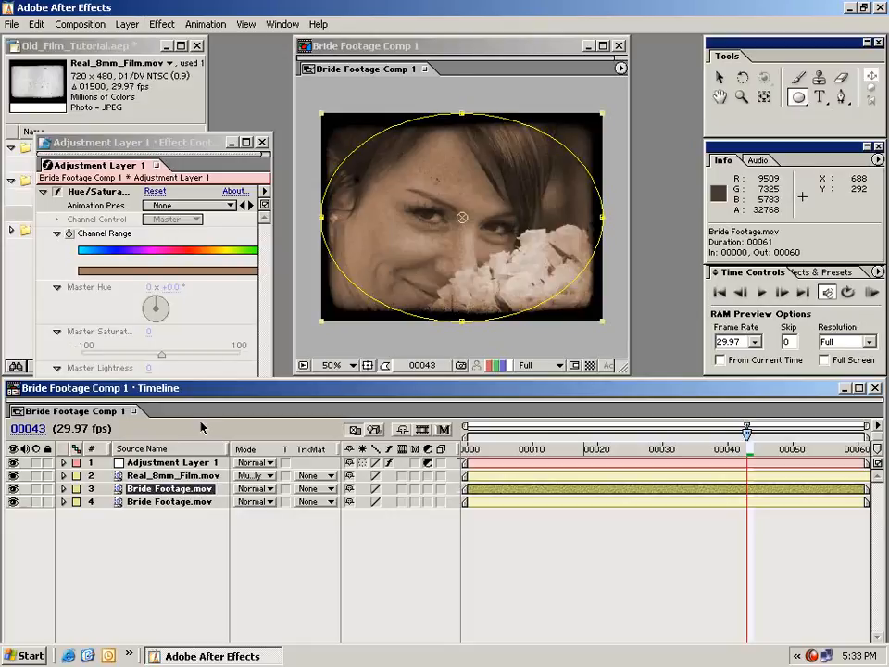
{"action": "left_click", "coordinate": [165, 25]}
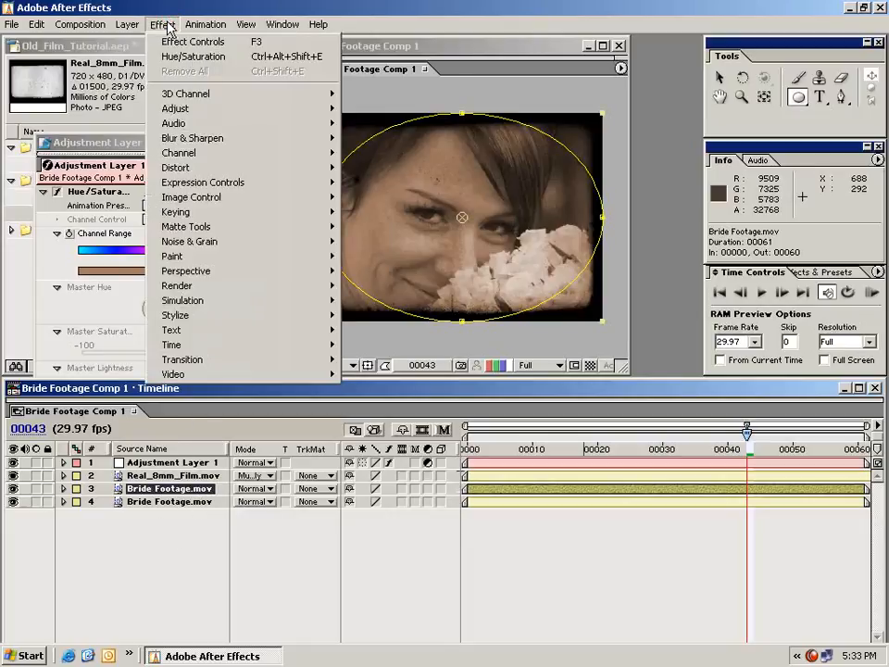
{"action": "mouse_move", "coordinate": [182, 139]}
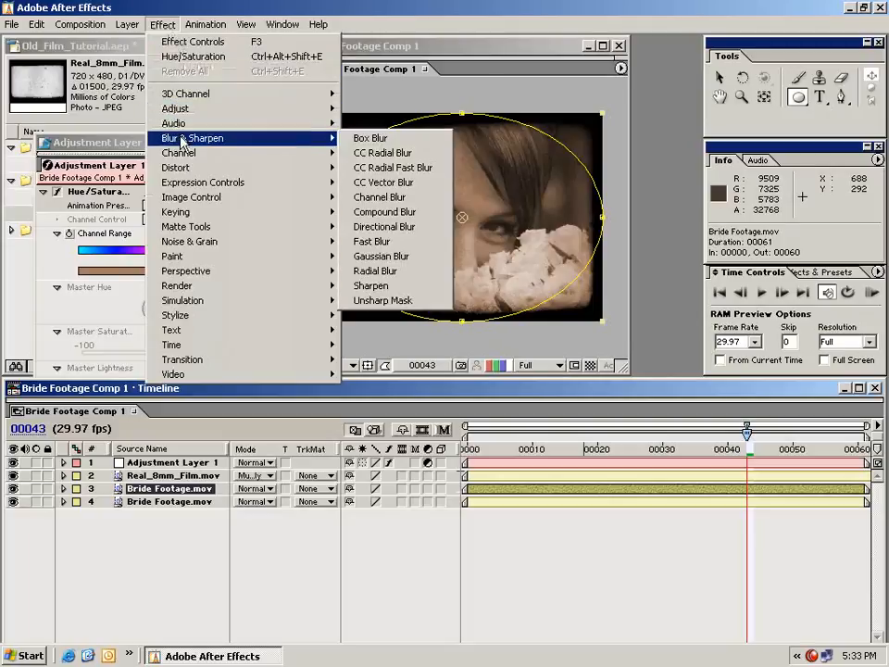
{"action": "left_click", "coordinate": [387, 240]}
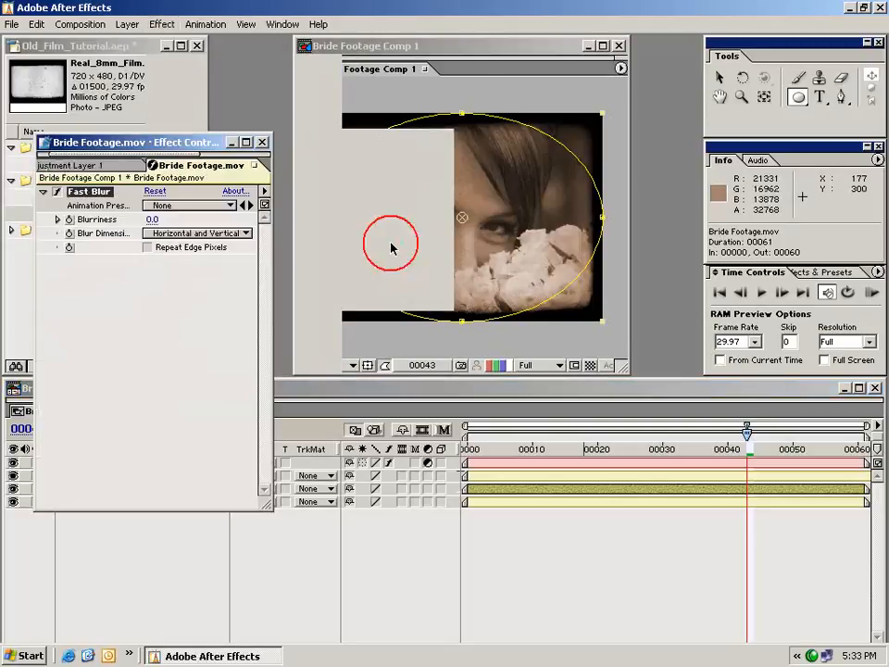
{"action": "left_click", "coordinate": [151, 219]}
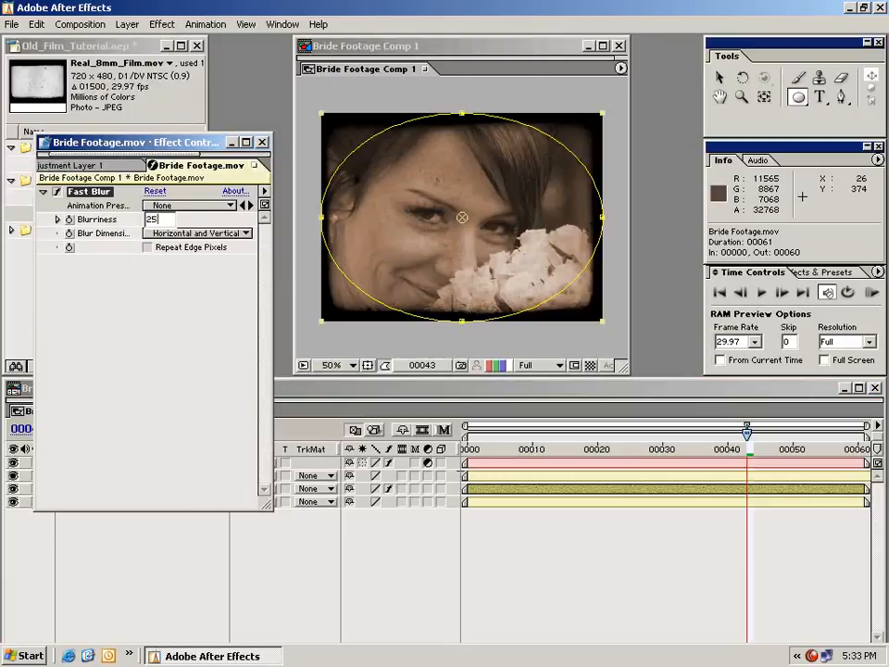
{"action": "key", "text": "Return"}
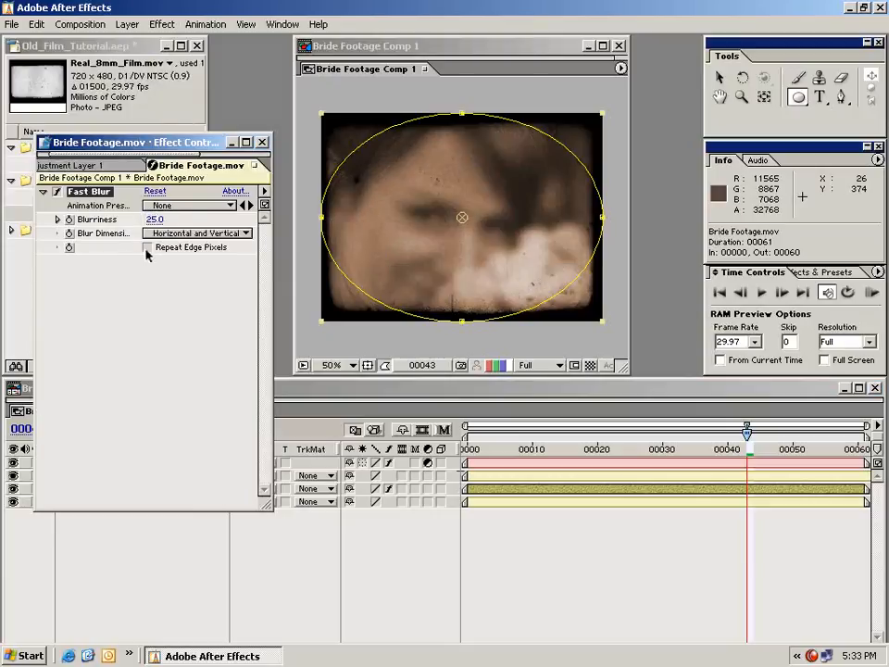
{"action": "left_click", "coordinate": [148, 248]}
{"action": "left_click_drag", "start_coordinate": [261, 376], "coordinate": [262, 371]}
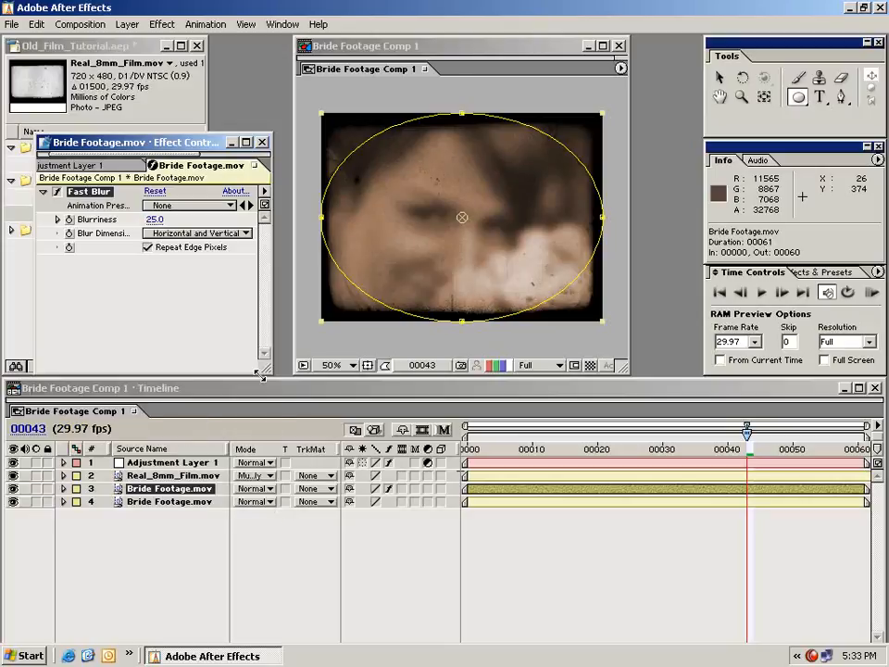
{"action": "left_click", "coordinate": [597, 570]}
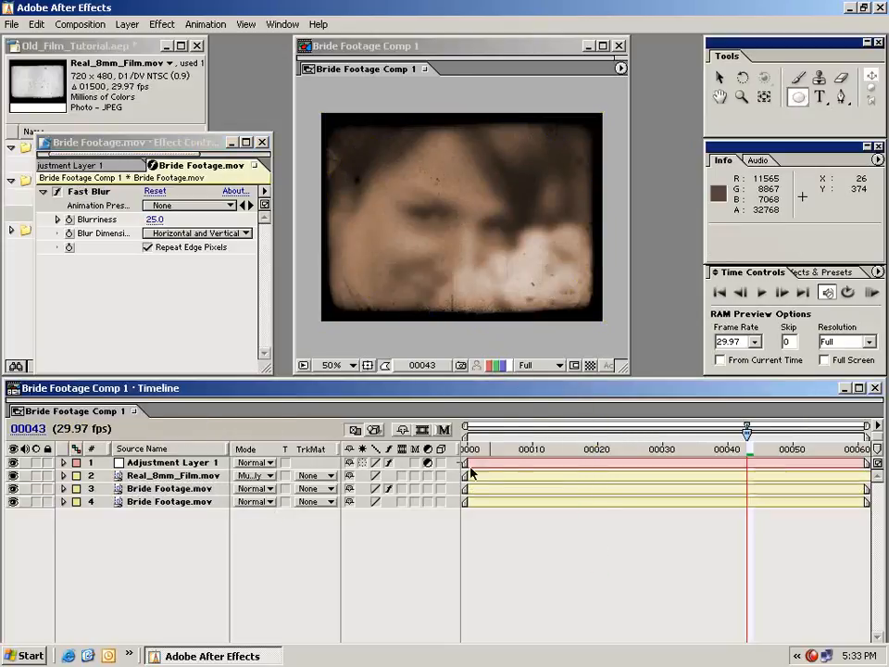
- Set the mode of Mask 1 on the blurred Bride Footage.mov copy to Subtract
{"action": "left_click", "coordinate": [138, 488]}
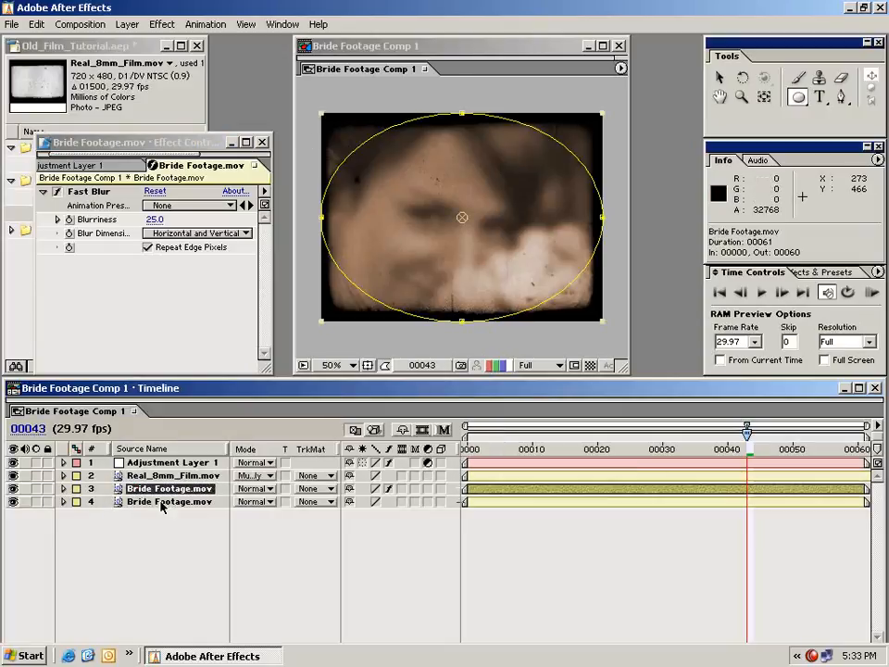
{"action": "left_click", "coordinate": [62, 488]}
{"action": "left_click", "coordinate": [78, 501]}
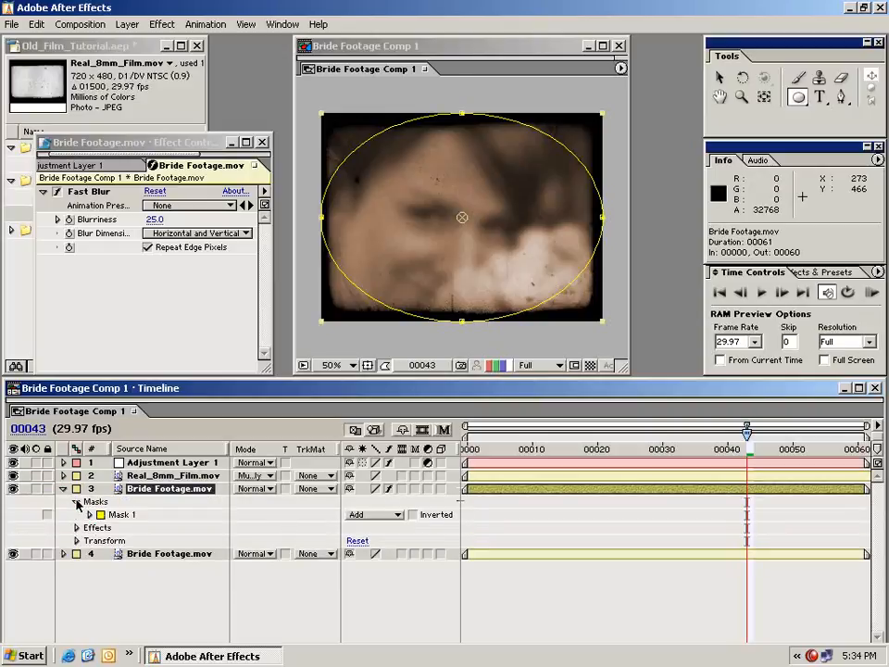
{"action": "left_click", "coordinate": [89, 513]}
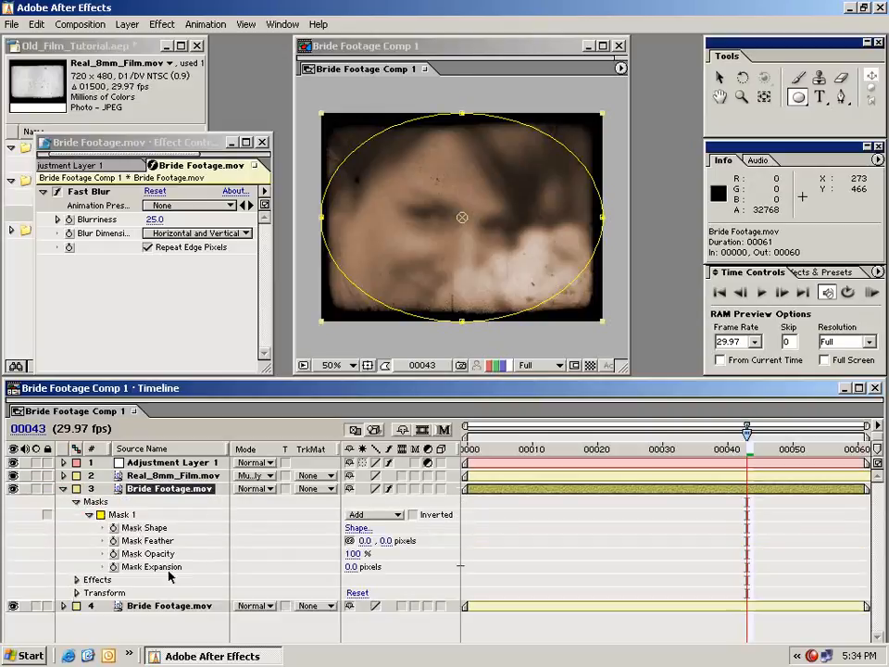
{"action": "left_click", "coordinate": [360, 518]}
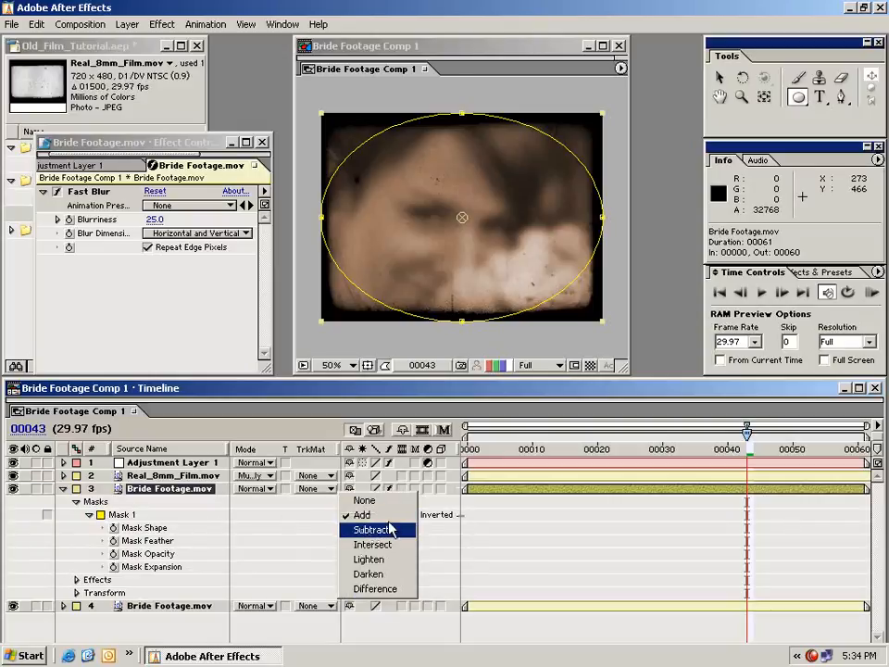
{"action": "left_click", "coordinate": [389, 531]}
{"action": "left_click", "coordinate": [545, 526]}
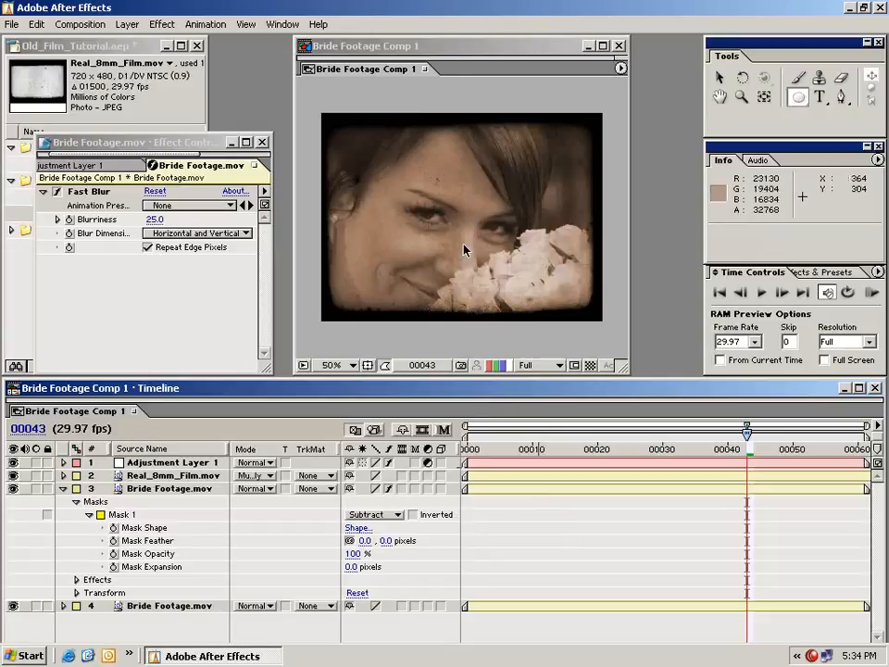
- Increase the Fast Blur Blurriness on the masked Bride Footage.mov copy to 31
{"action": "left_click_drag", "start_coordinate": [157, 222], "coordinate": [162, 209]}
{"action": "left_click", "coordinate": [164, 277]}
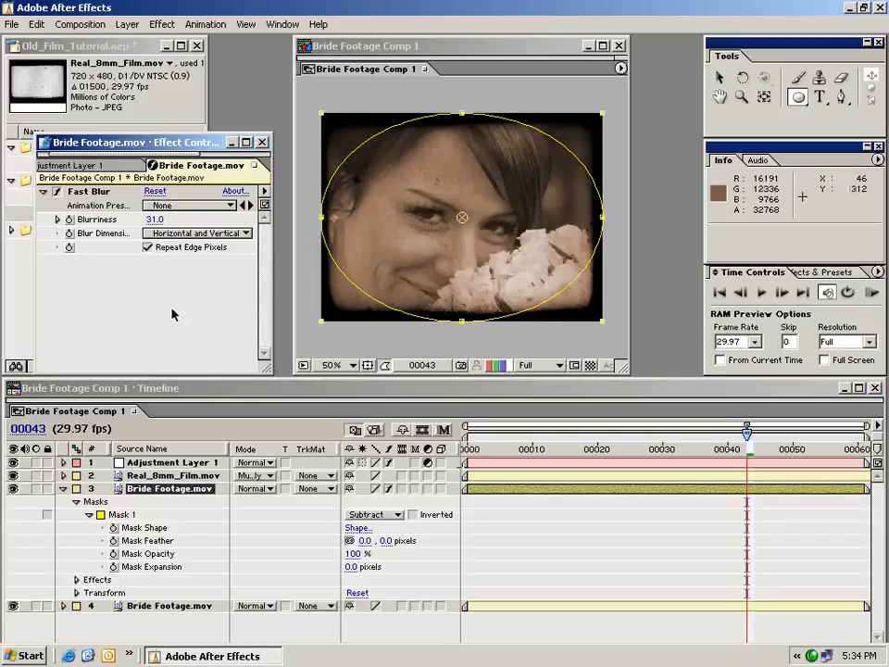
{"action": "left_click", "coordinate": [562, 551]}
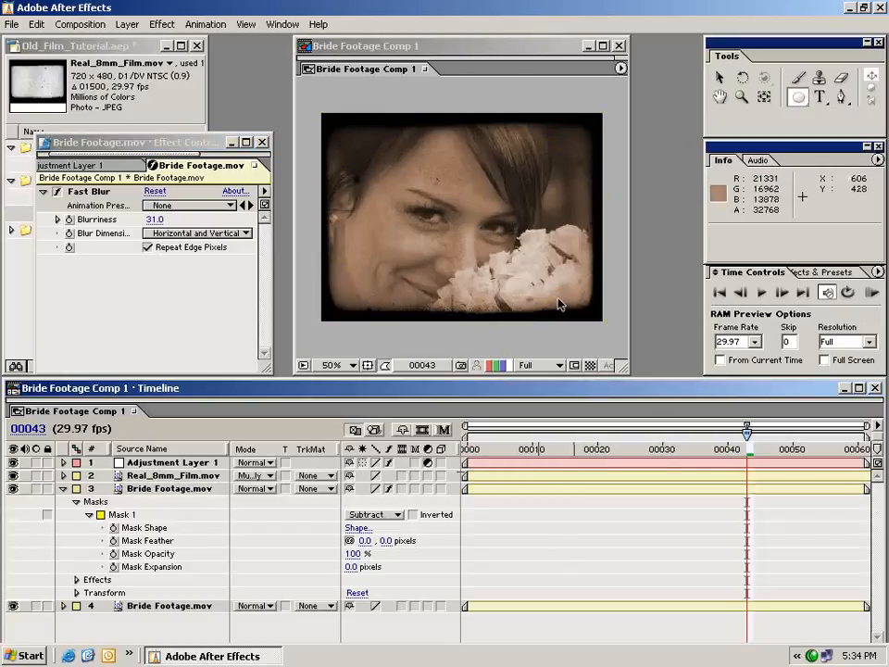
- With the Real_8mm_Film.mov layer hidden, set Mask 1's feather to 145 pixels and its expansion to -34 pixels
{"action": "left_click", "coordinate": [13, 476]}
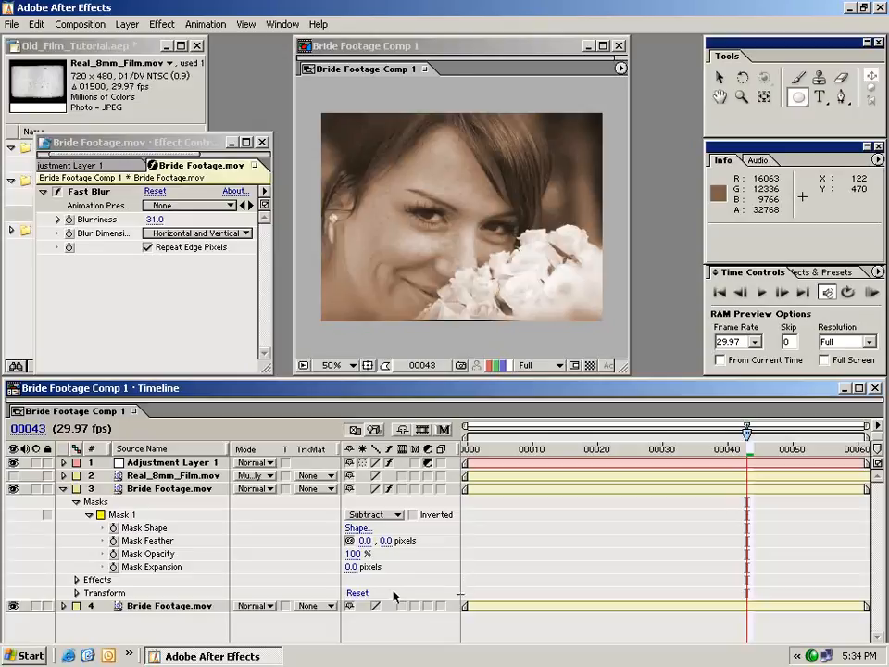
{"action": "left_click_drag", "start_coordinate": [352, 568], "coordinate": [271, 554]}
{"action": "left_click", "coordinate": [468, 559]}
{"action": "left_click_drag", "start_coordinate": [384, 543], "coordinate": [532, 521]}
{"action": "left_click", "coordinate": [532, 521]}
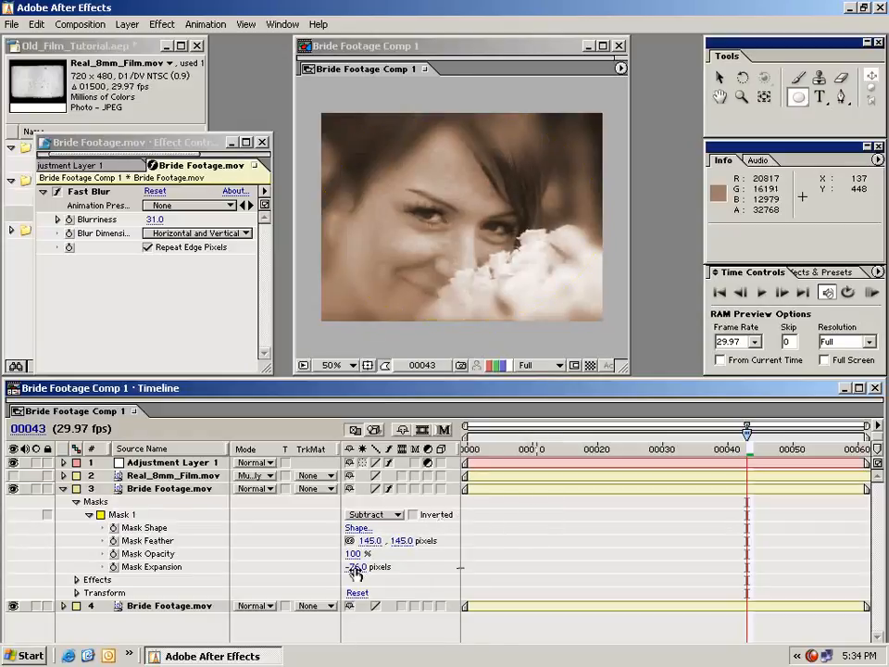
{"action": "left_click_drag", "start_coordinate": [355, 568], "coordinate": [361, 568]}
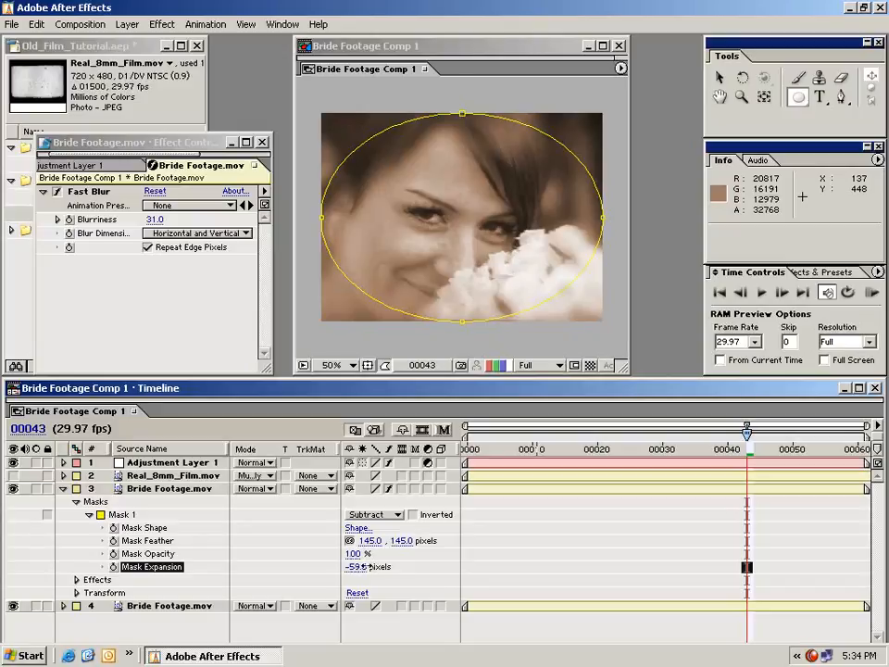
{"action": "left_click_drag", "start_coordinate": [382, 566], "coordinate": [400, 564]}
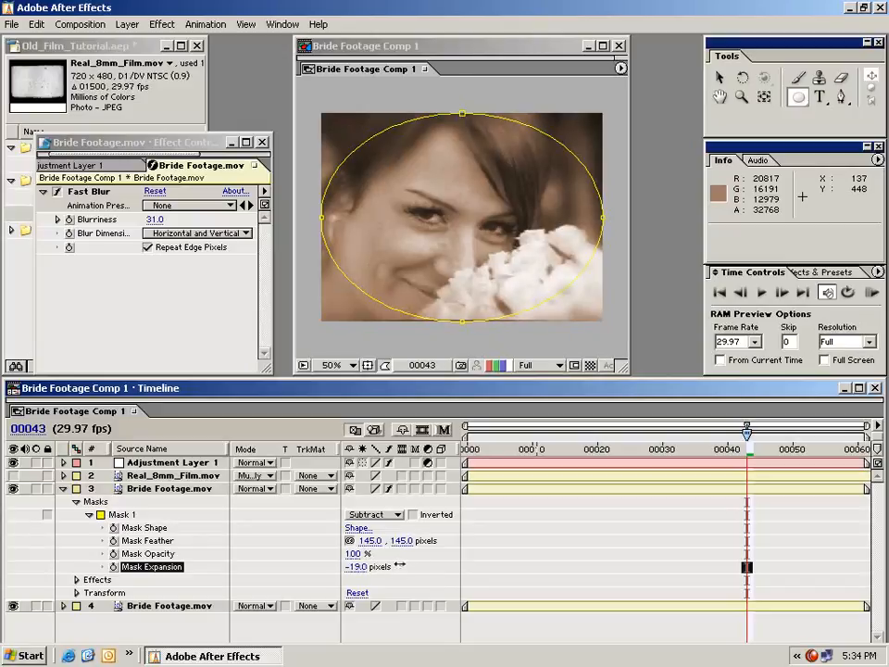
{"action": "left_click", "coordinate": [491, 570]}
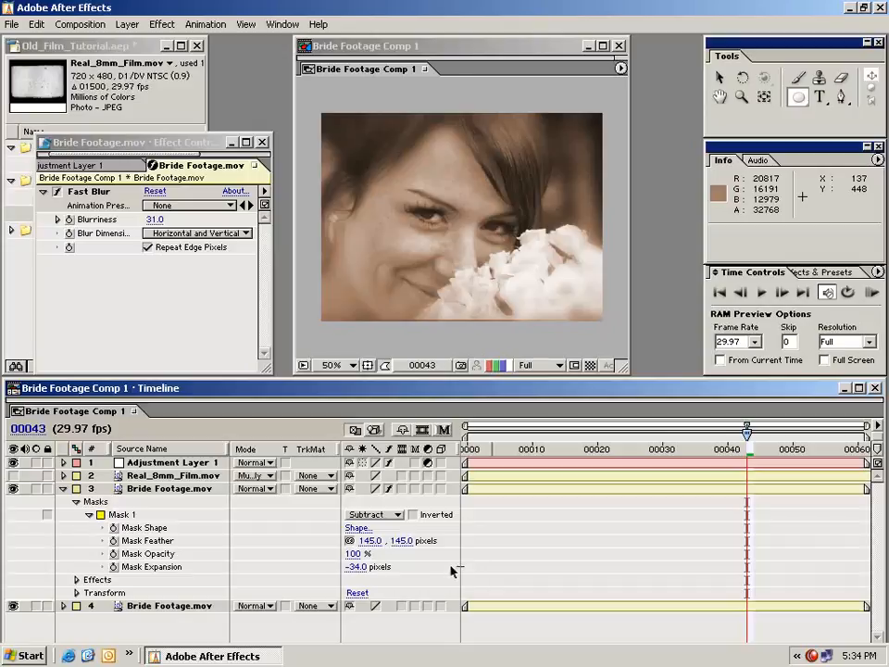
- Make the Real_8mm_Film.mov layer visible again and check the composition at frames 12 and 22
{"action": "left_click_drag", "start_coordinate": [633, 449], "coordinate": [546, 449]}
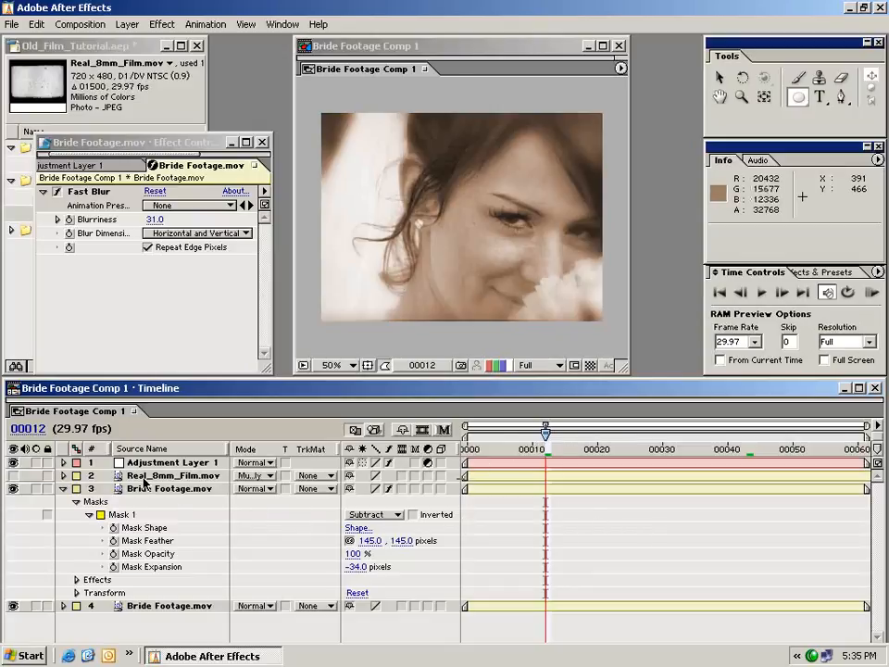
{"action": "left_click", "coordinate": [13, 475]}
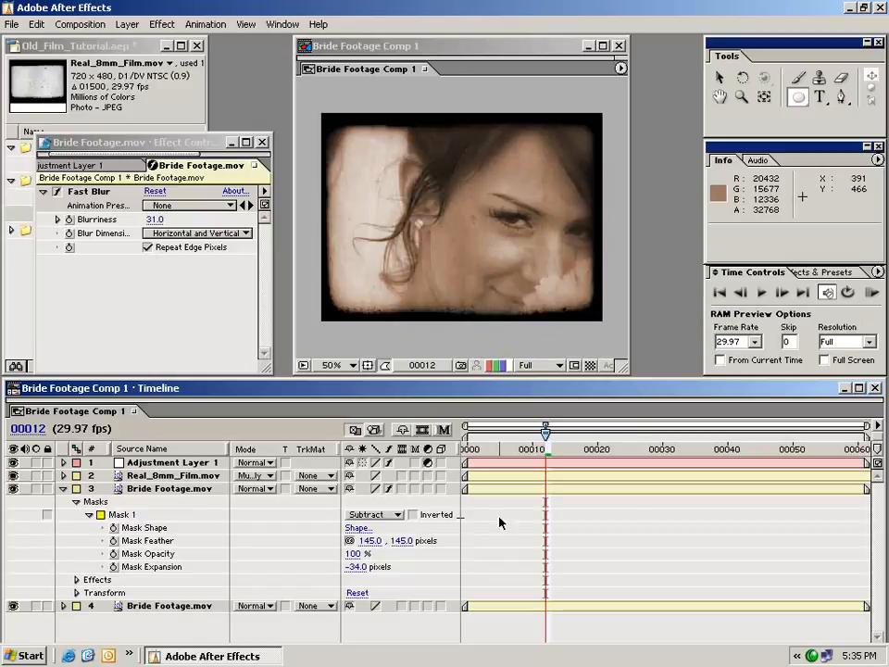
{"action": "left_click_drag", "start_coordinate": [570, 449], "coordinate": [611, 450]}
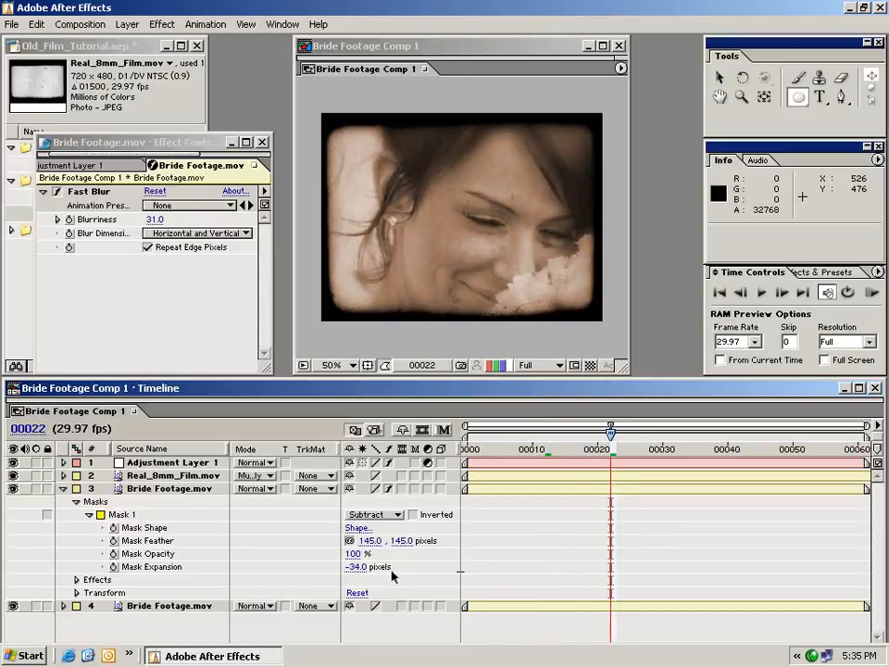
- Set the Fast Blur Blurriness on the masked Bride Footage.mov copy to 50
{"action": "left_click", "coordinate": [186, 490]}
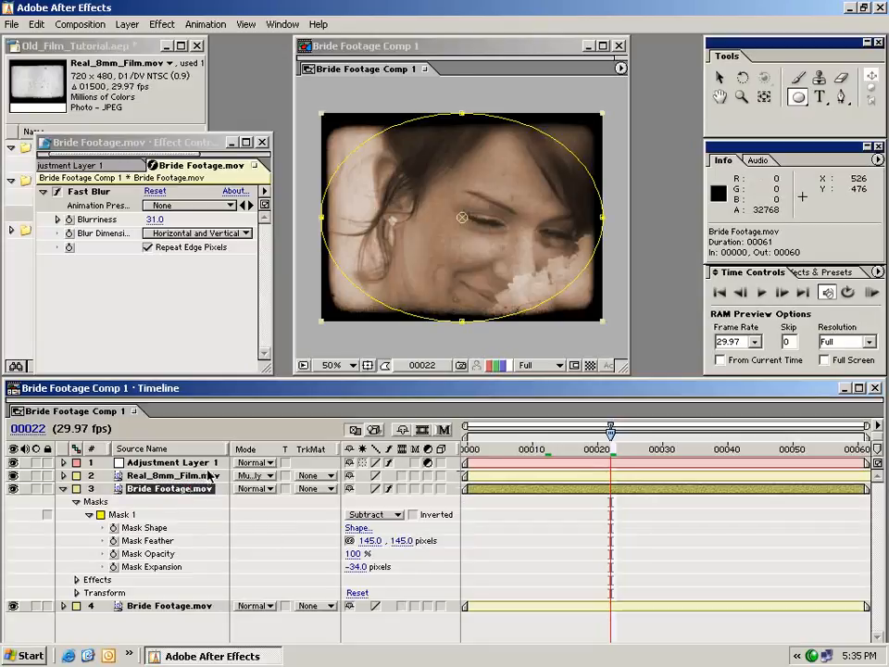
{"action": "left_click", "coordinate": [181, 262]}
{"action": "left_click", "coordinate": [151, 220]}
{"action": "type", "text": "500"}
{"action": "left_click_drag", "start_coordinate": [170, 221], "coordinate": [99, 226]}
{"action": "type", "text": "50"}
{"action": "key", "text": "Return"}
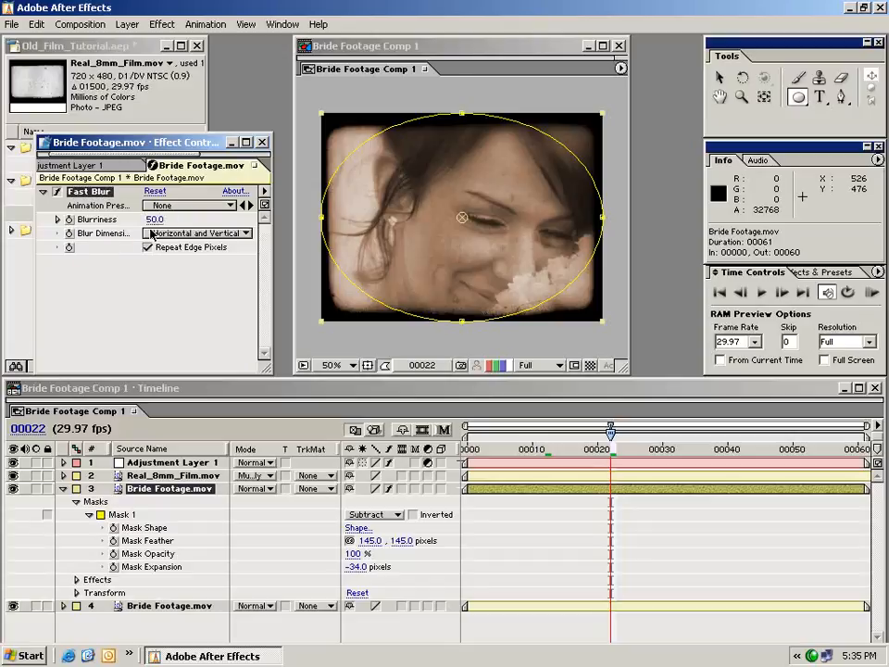
{"action": "left_click", "coordinate": [521, 535]}
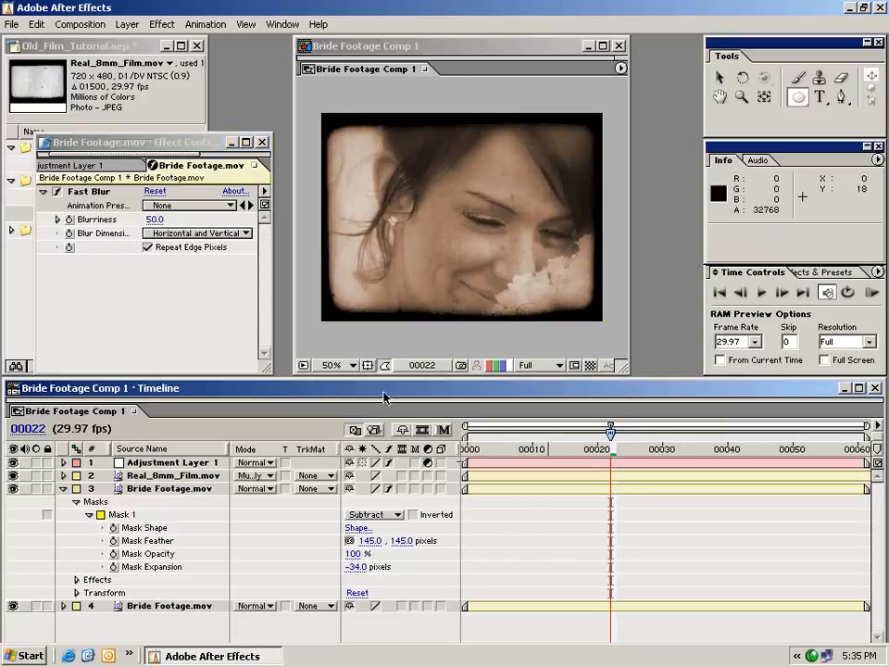
- Go to frame 55 and scale the Real_8mm_Film.mov layer up to 125% around its center
{"action": "left_click_drag", "start_coordinate": [610, 485], "coordinate": [823, 486]}
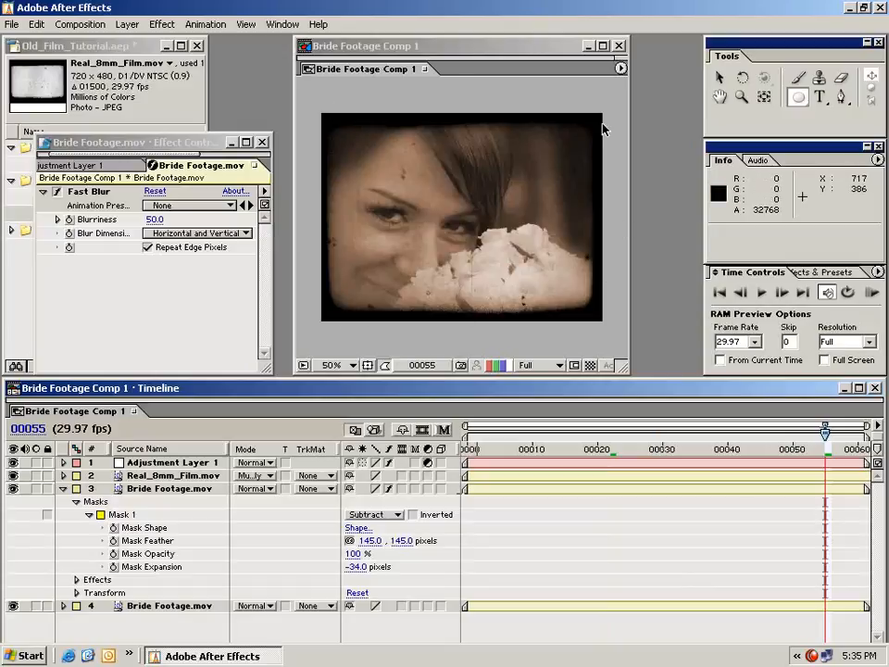
{"action": "left_click", "coordinate": [171, 477]}
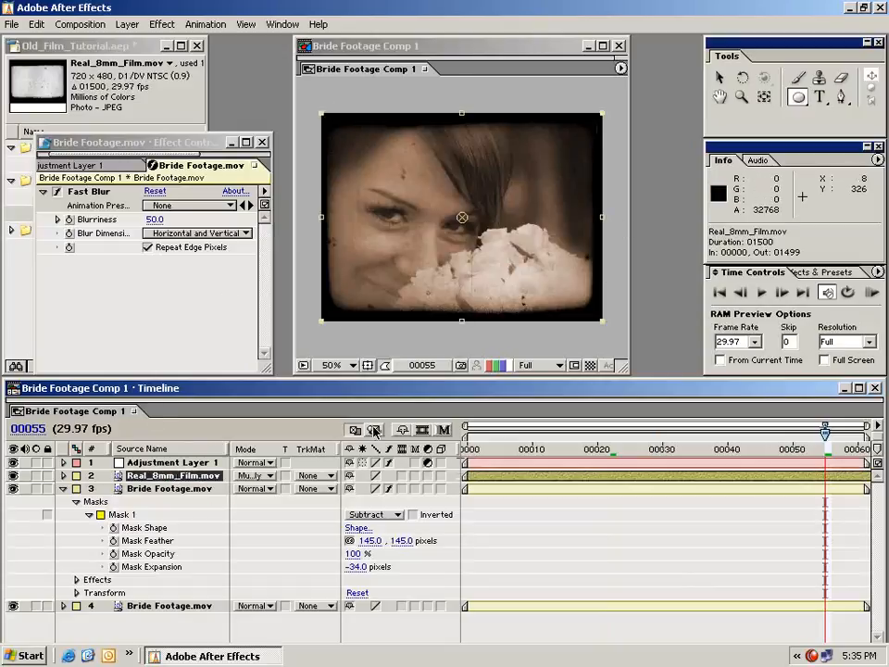
{"action": "left_click_drag", "start_coordinate": [603, 325], "coordinate": [659, 351]}
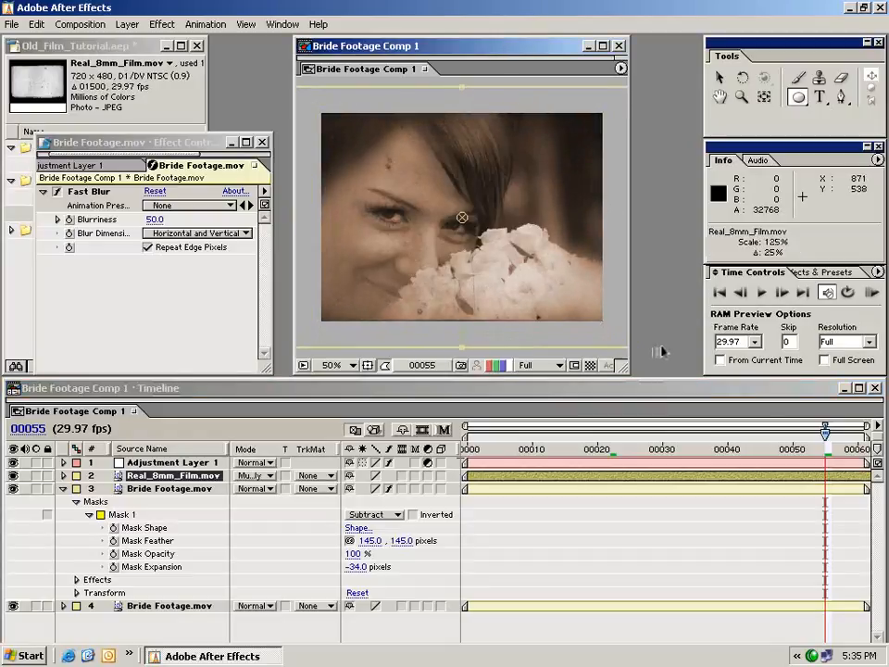
{"action": "left_click", "coordinate": [621, 546]}
- Return to frame 0 and run a short RAM preview of the composition with the enlarged film texture
{"action": "left_click_drag", "start_coordinate": [825, 430], "coordinate": [469, 435]}
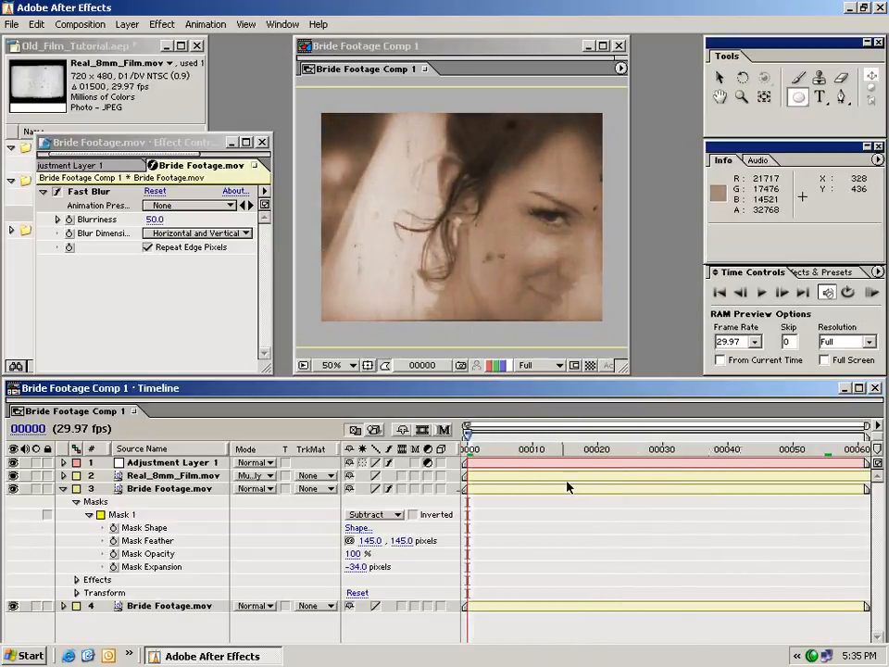
{"action": "left_click", "coordinate": [873, 293]}
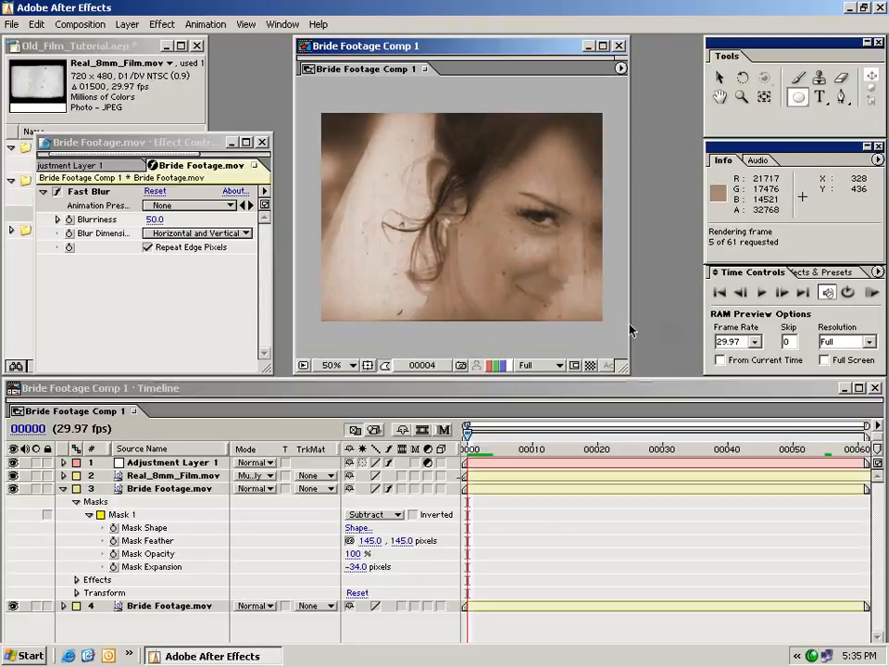
{"action": "left_click", "coordinate": [532, 515]}
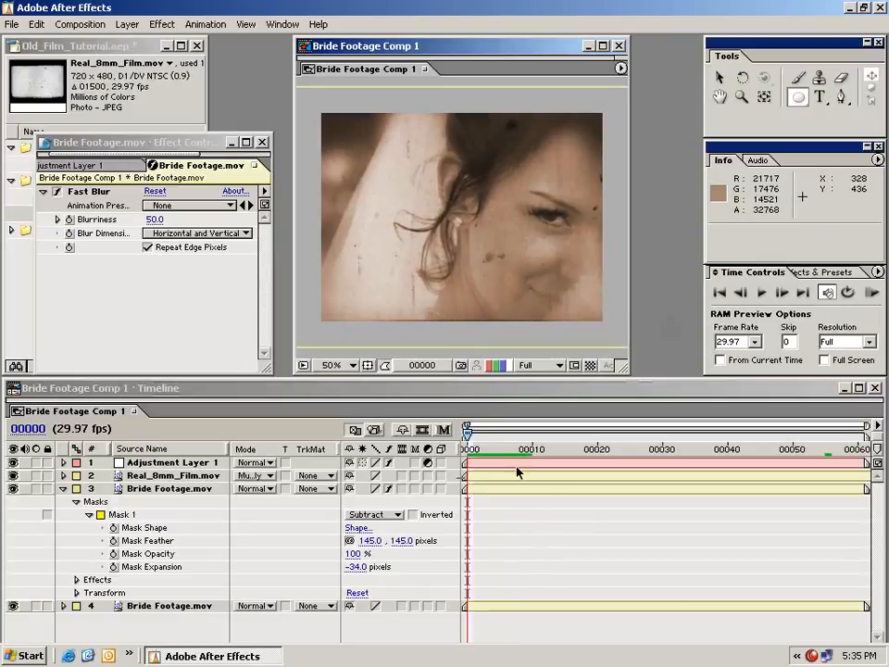
- Undo the scaling of the Real_8mm_Film.mov layer and check the composition at frames 36 and 5
{"action": "key", "text": "ctrl+z"}
{"action": "left_click", "coordinate": [531, 502]}
{"action": "left_click_drag", "start_coordinate": [475, 450], "coordinate": [670, 452]}
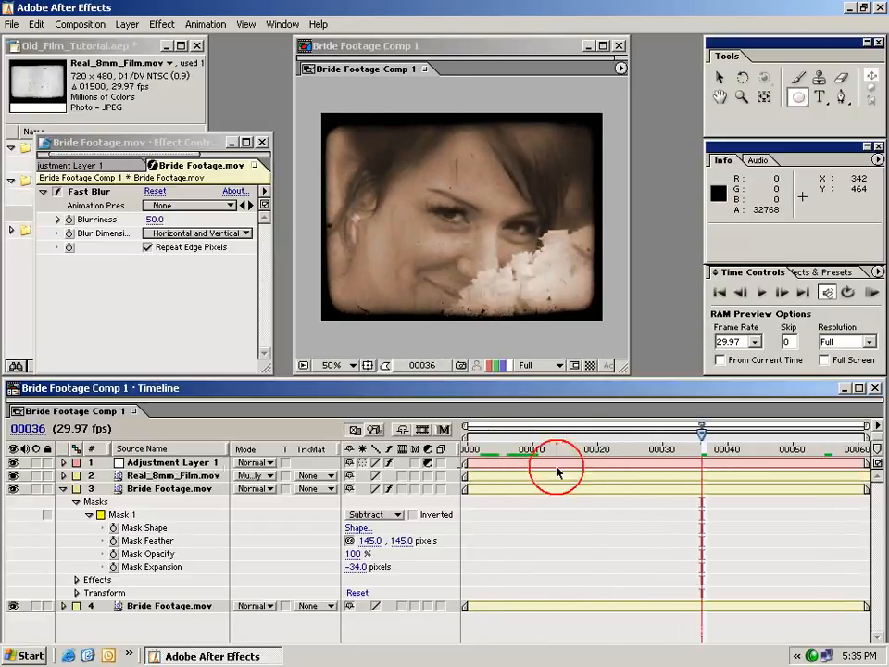
{"action": "left_click", "coordinate": [499, 450]}
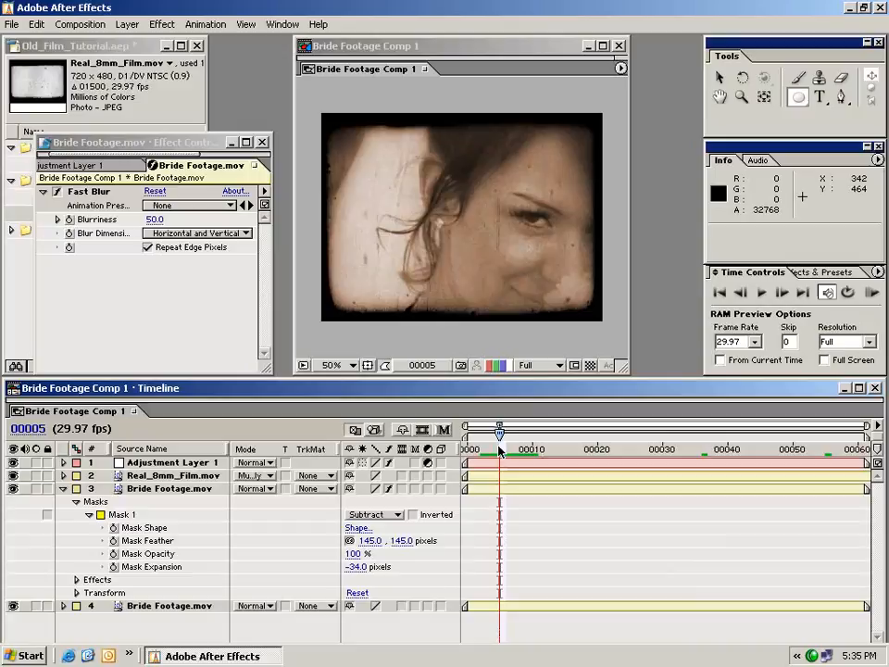